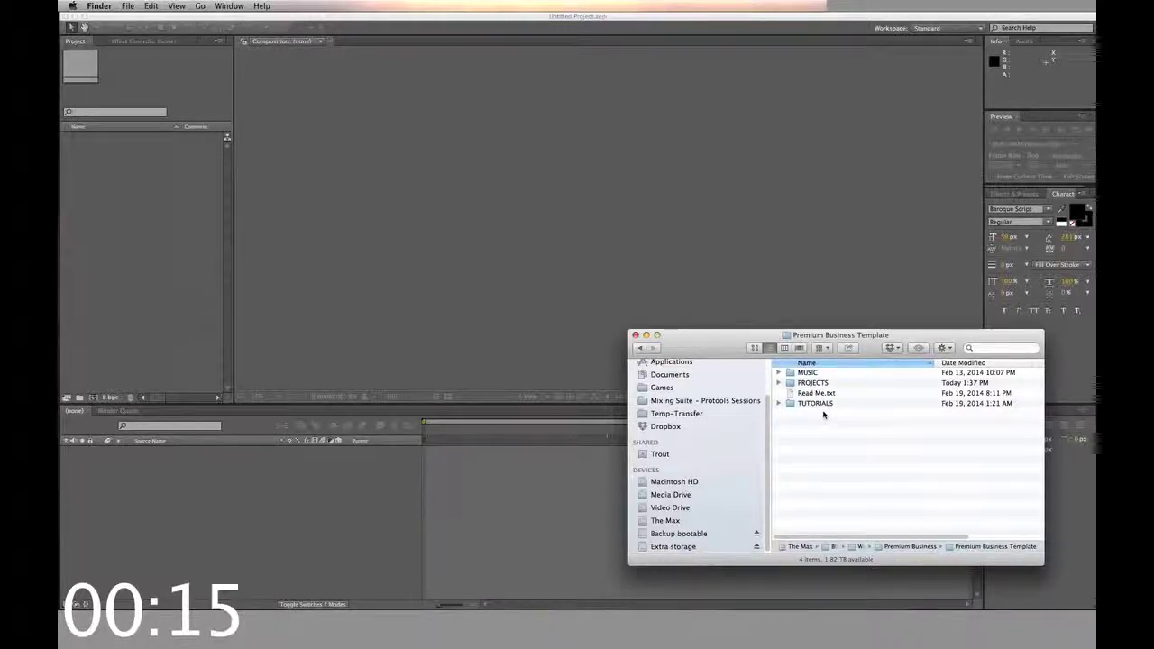
# Check the template's TUTORIALS folder and open the Premium Business - Demo.aep project from the PROJECTS folder.
pyautogui.doubleClick(818, 404)
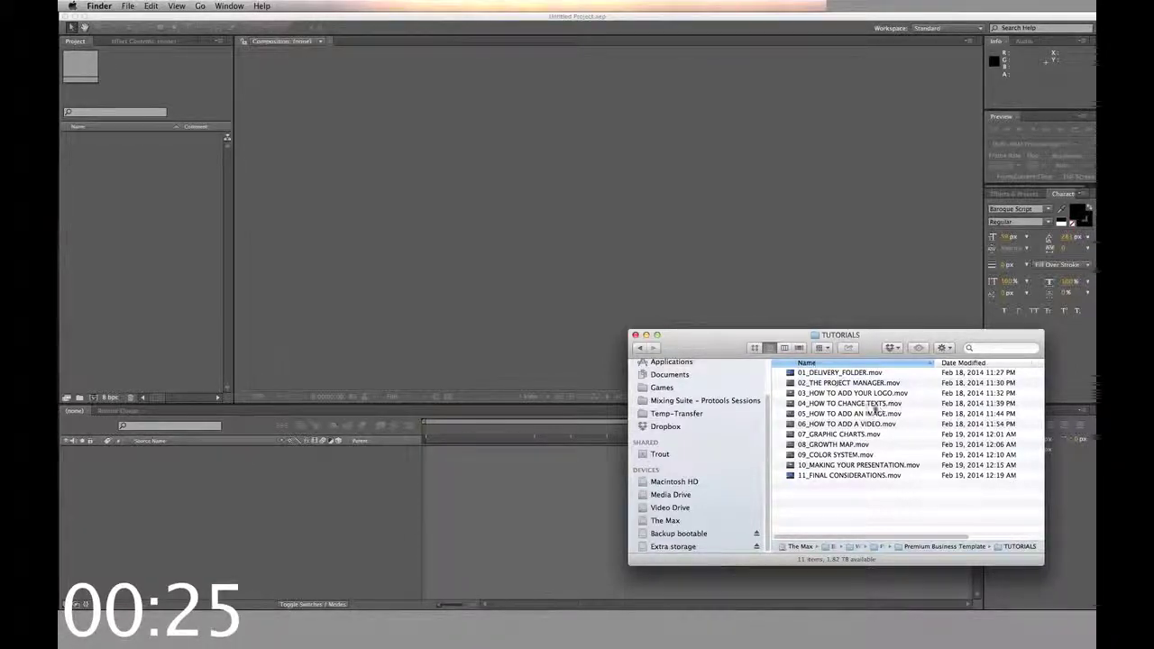
pyautogui.click(641, 349)
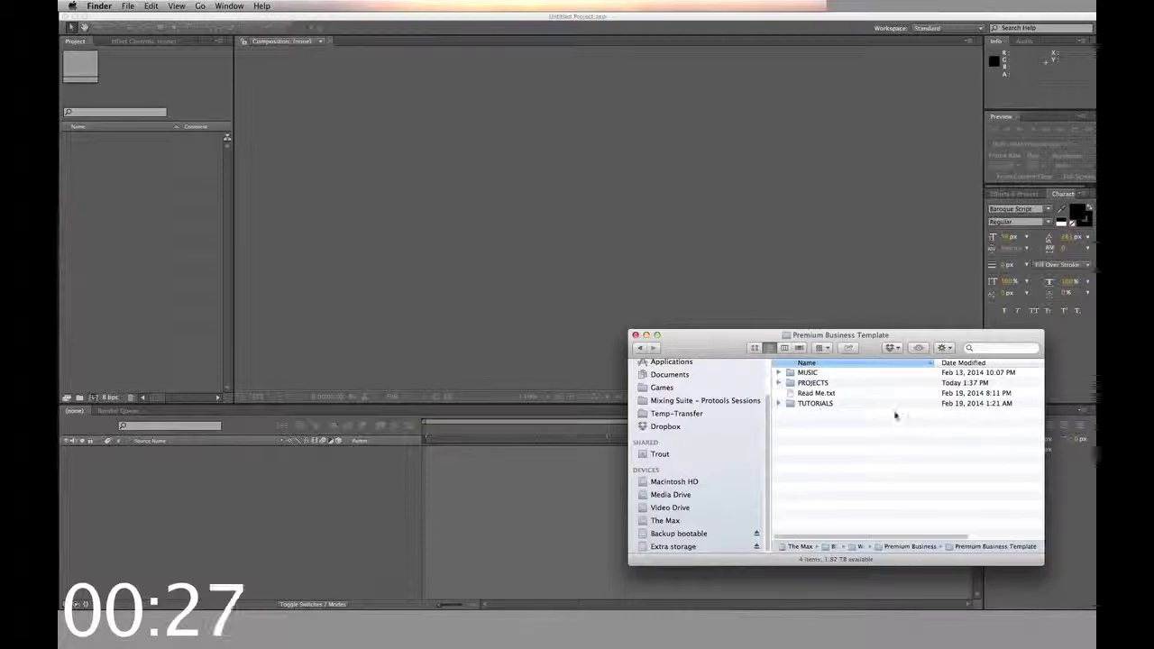
pyautogui.click(848, 383)
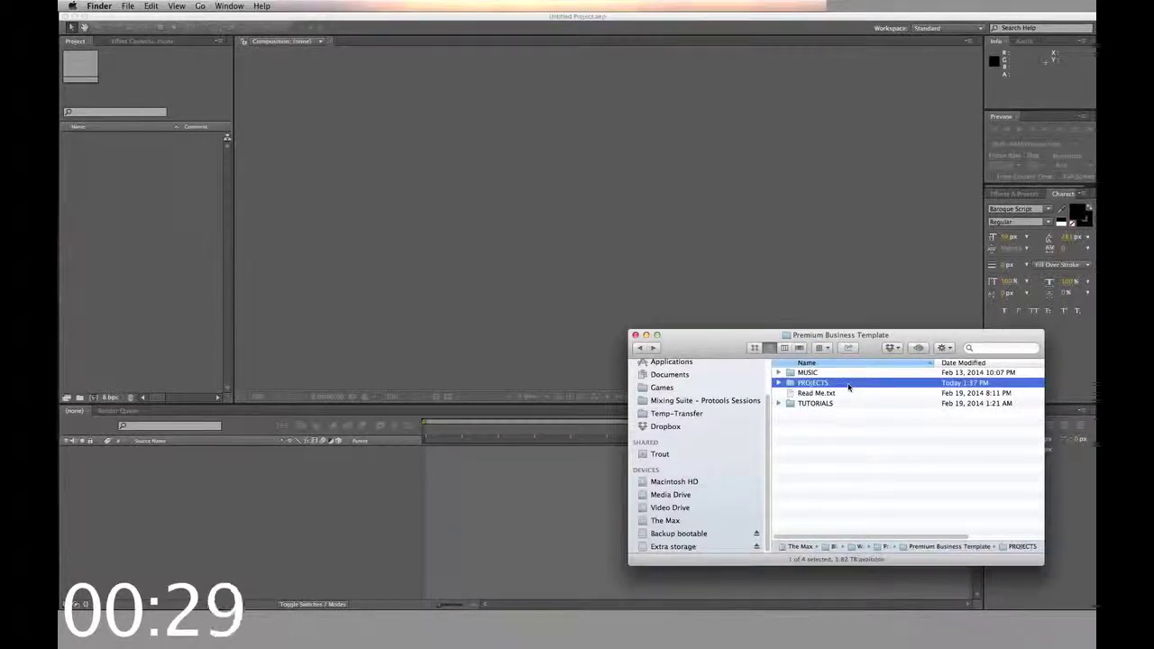
pyautogui.doubleClick(848, 386)
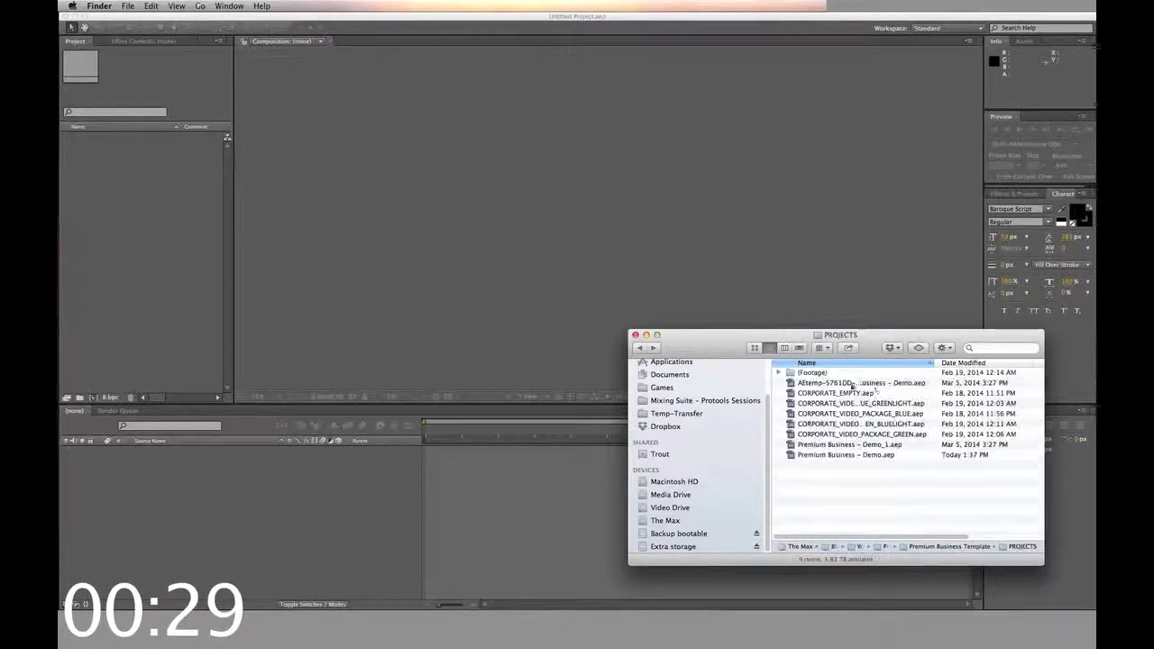
pyautogui.doubleClick(890, 457)
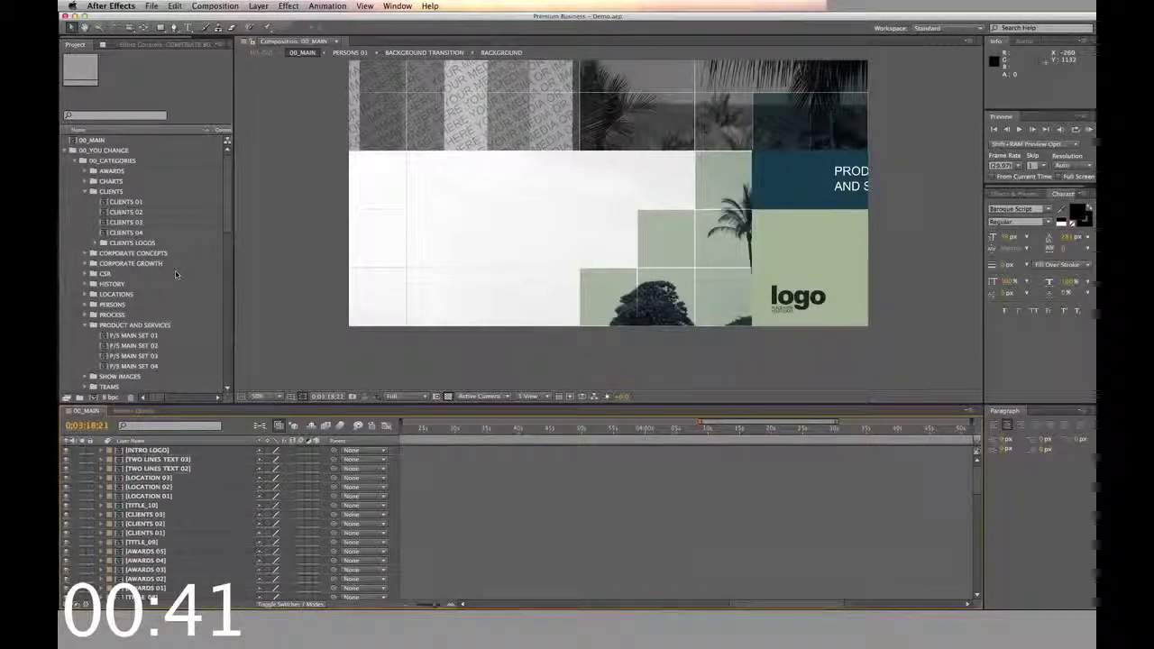
# Open the YOUR LOGO CONTAINER composition from the 00_YOUR LOGO folder.
pyautogui.scroll(-6, 176, 275)
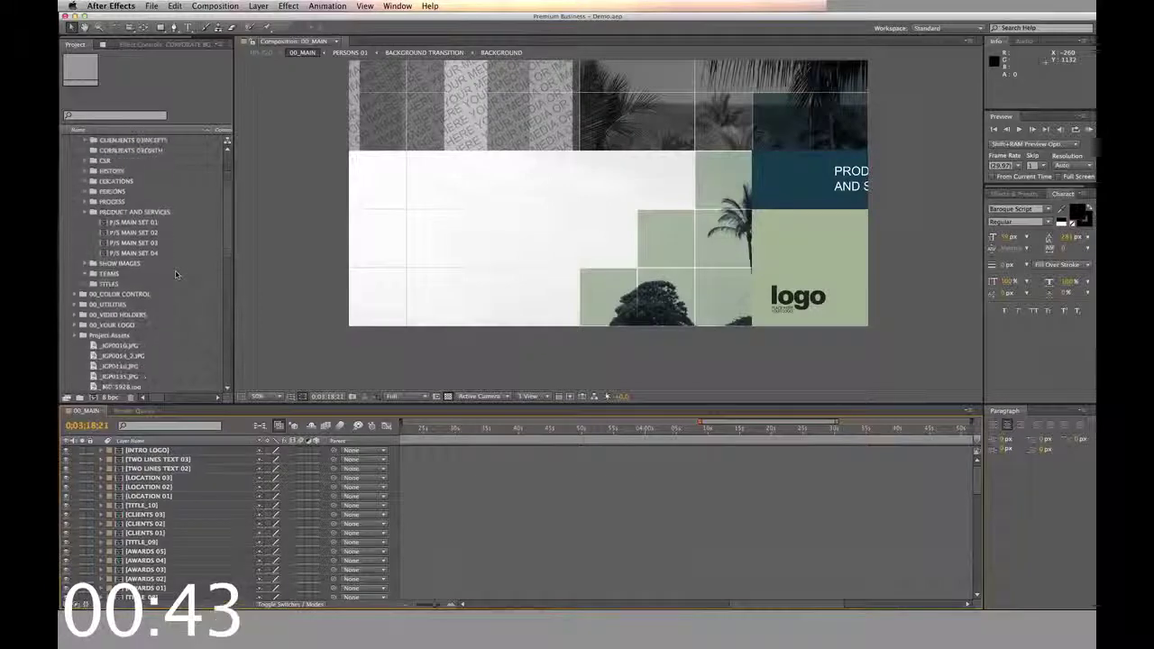
pyautogui.scroll(-1, 172, 279)
pyautogui.click(84, 317)
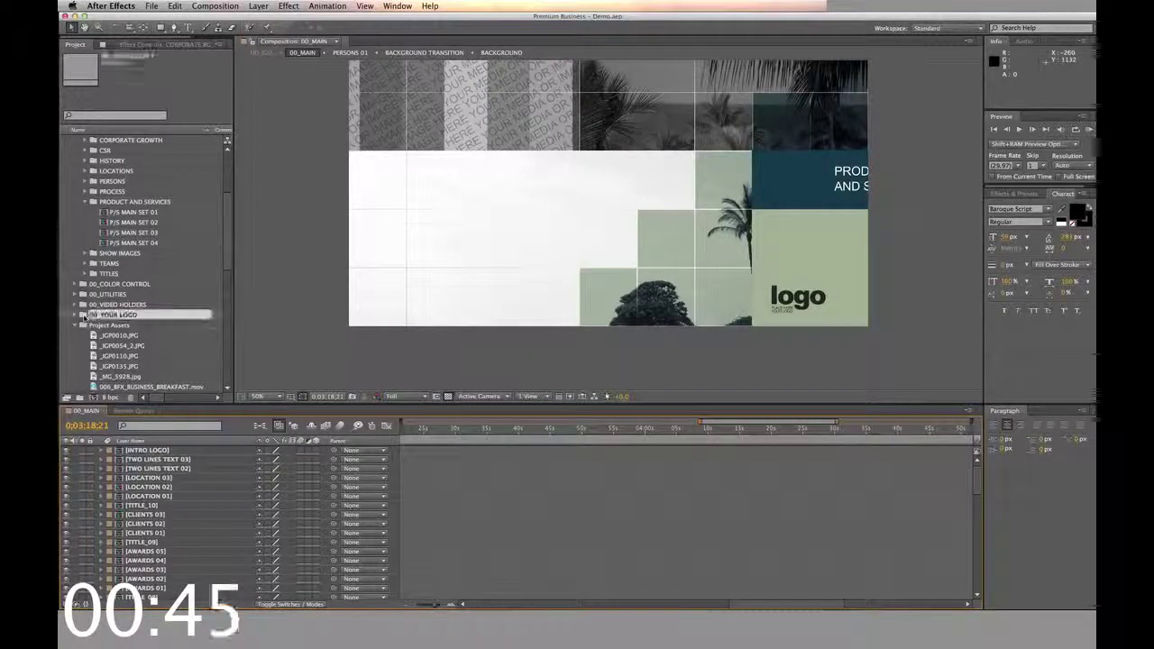
pyautogui.doubleClick(84, 316)
pyautogui.doubleClick(101, 335)
# Add logo.png to the logo container composition and hide the PLACE HERE YOUR LOGO and logo placeholder layers.
pyautogui.scroll(-15, 97, 361)
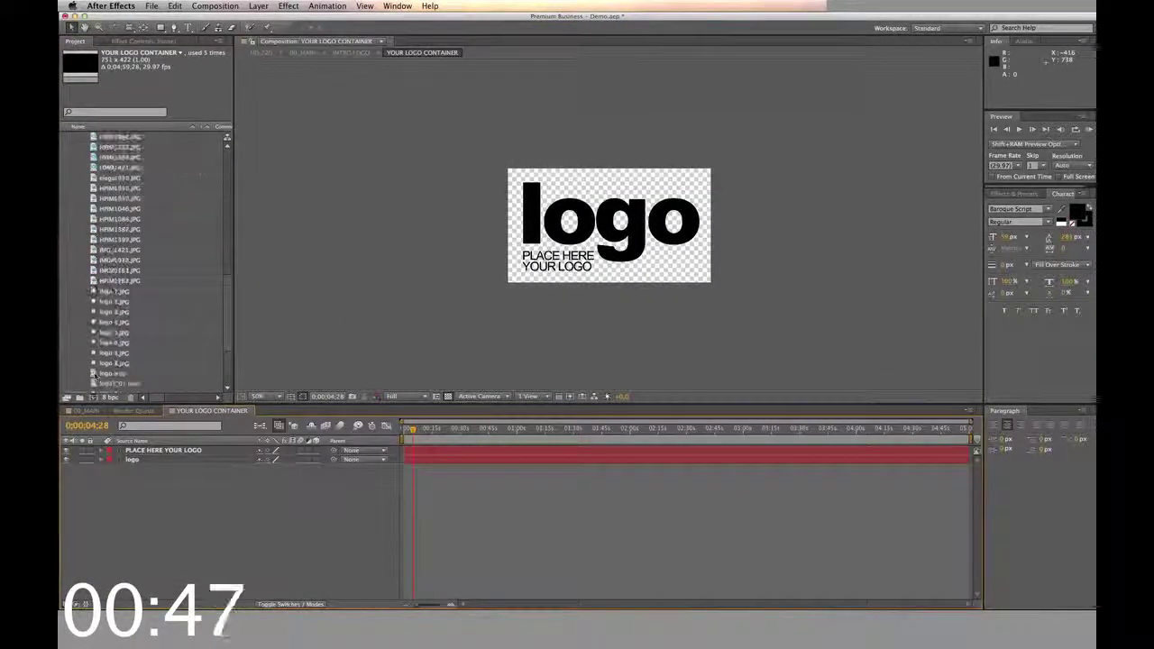
pyautogui.moveTo(95, 374); pyautogui.dragTo(120, 455)
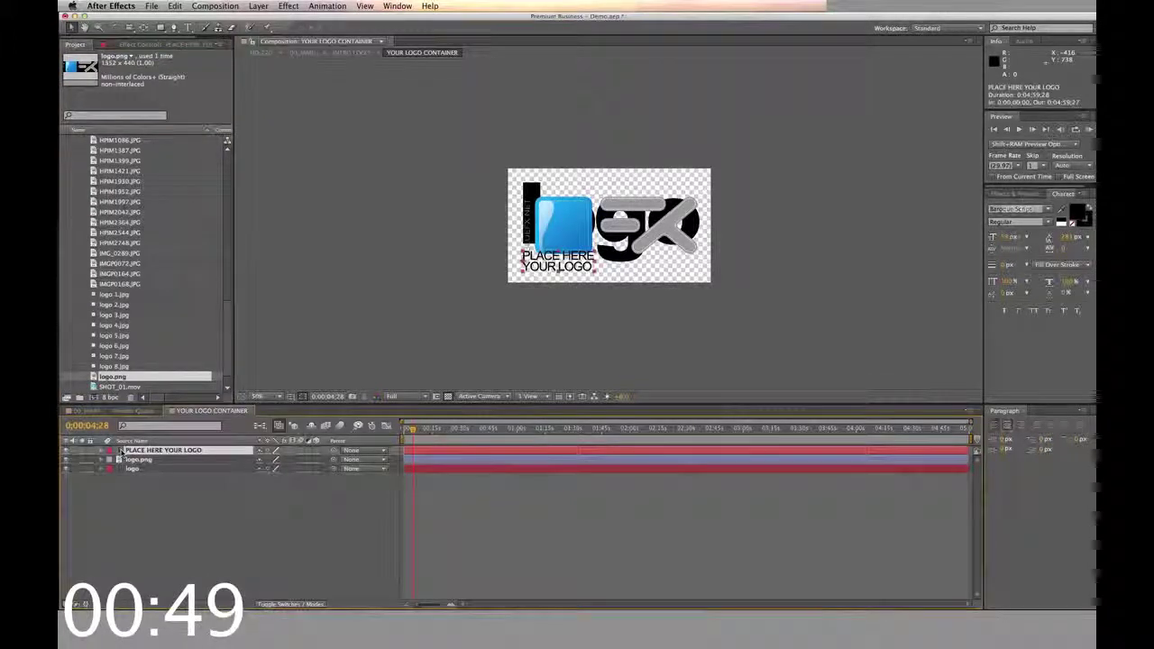
pyautogui.click(66, 451)
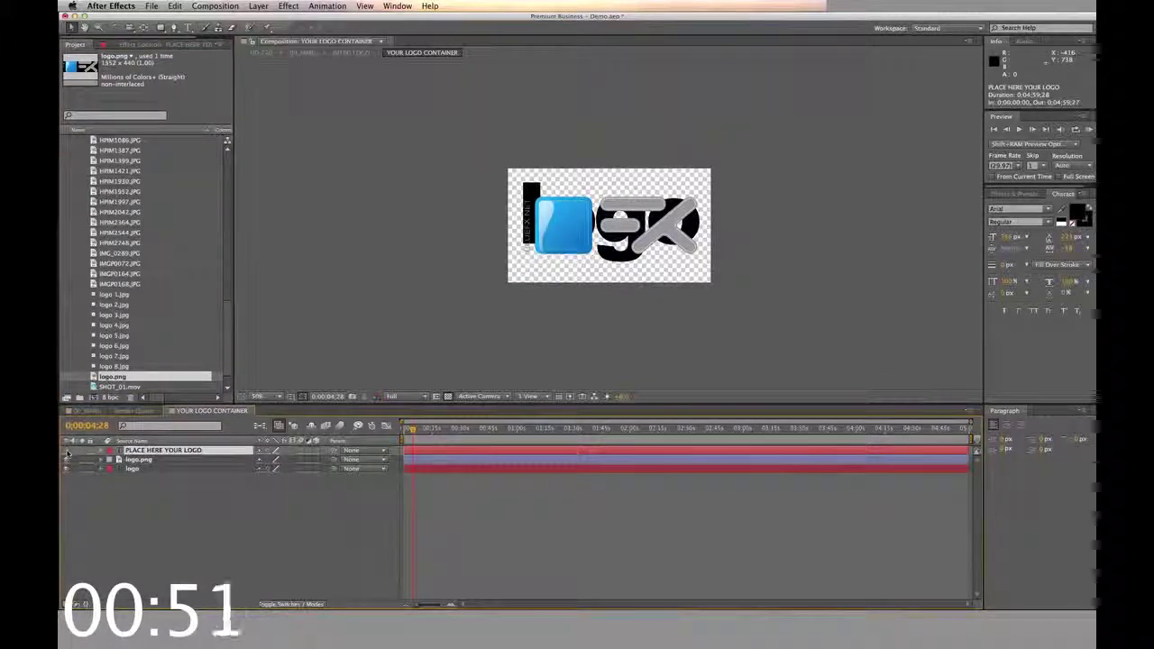
pyautogui.click(66, 469)
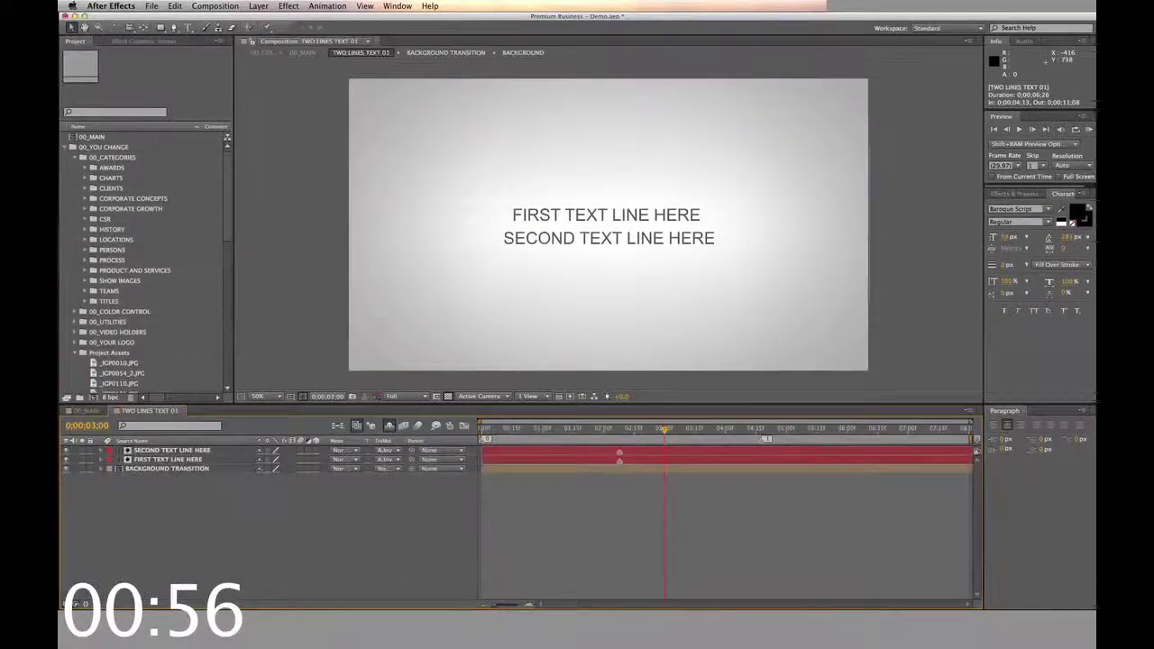
# Replace the two text lines in TWO LINES TEXT 01 with "My Business Presentation" and "How to conduct business".
pyautogui.doubleClick(676, 451)
pyautogui.doubleClick(674, 460)
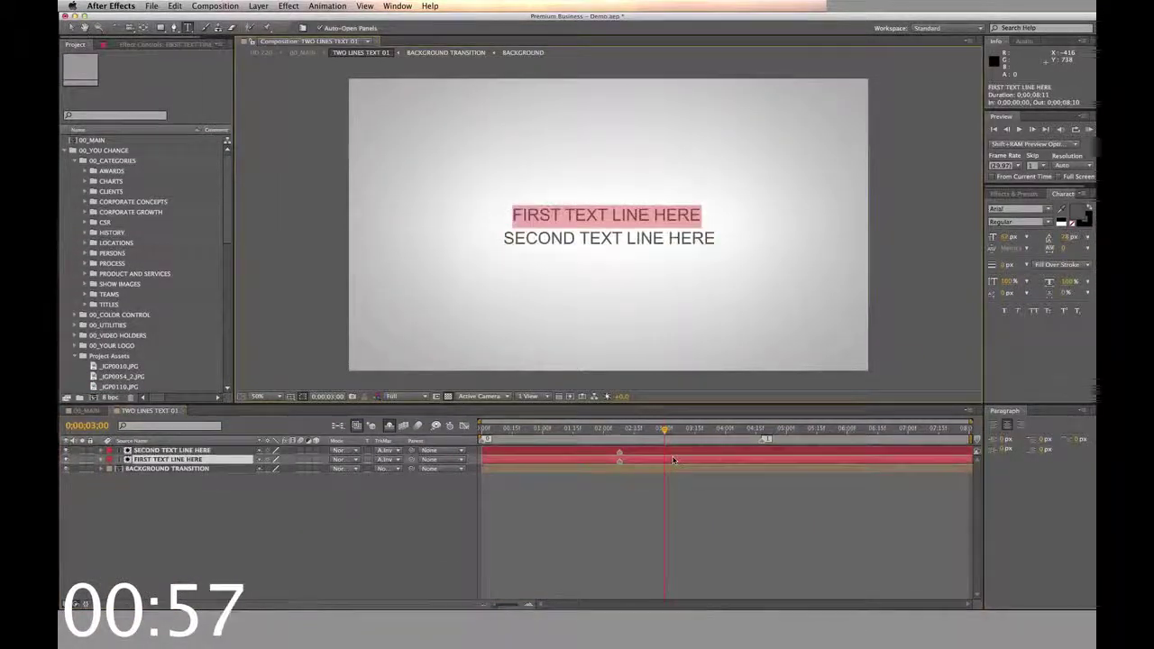
pyautogui.write('My Business Presentation')
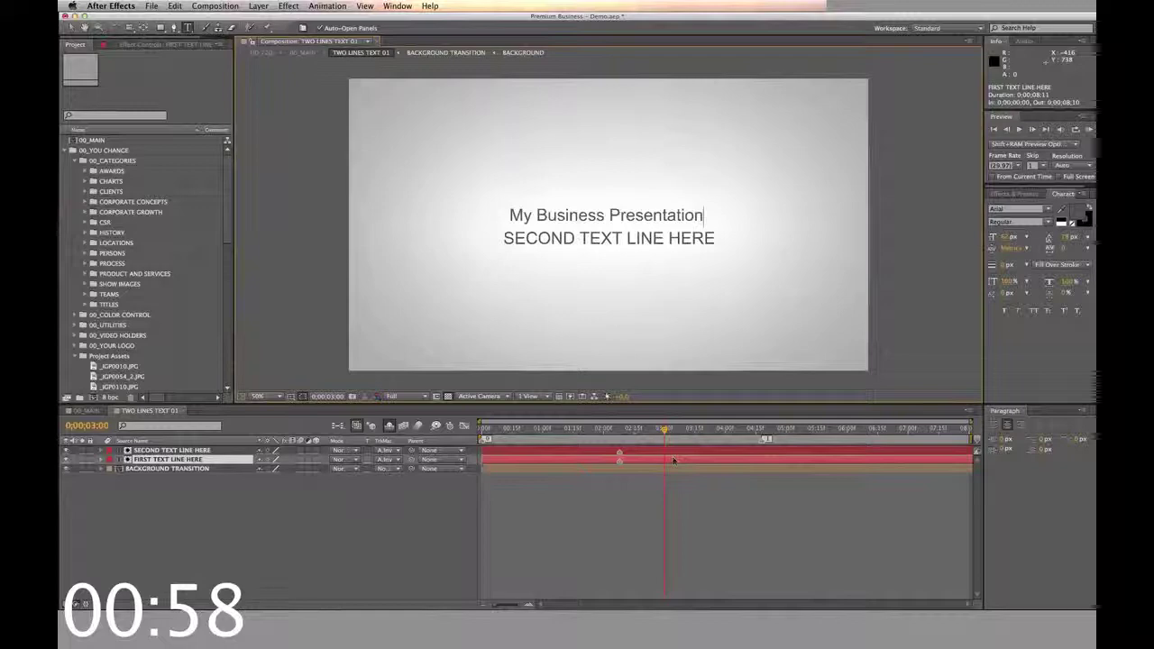
pyautogui.doubleClick(673, 451)
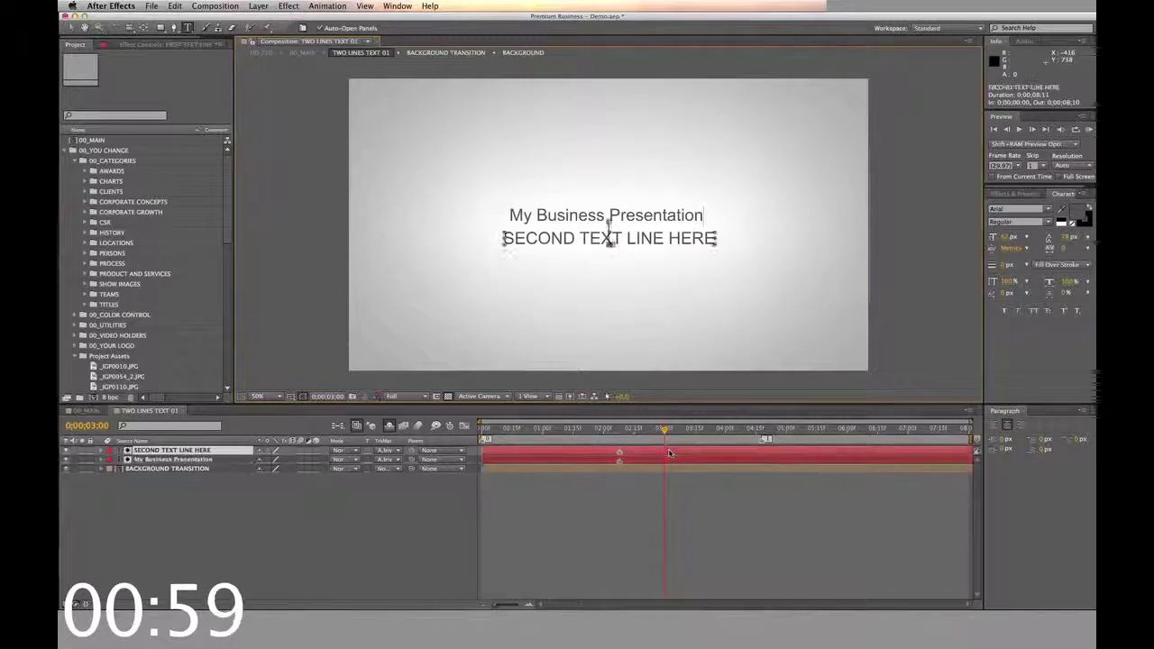
pyautogui.write('How to conduct business')
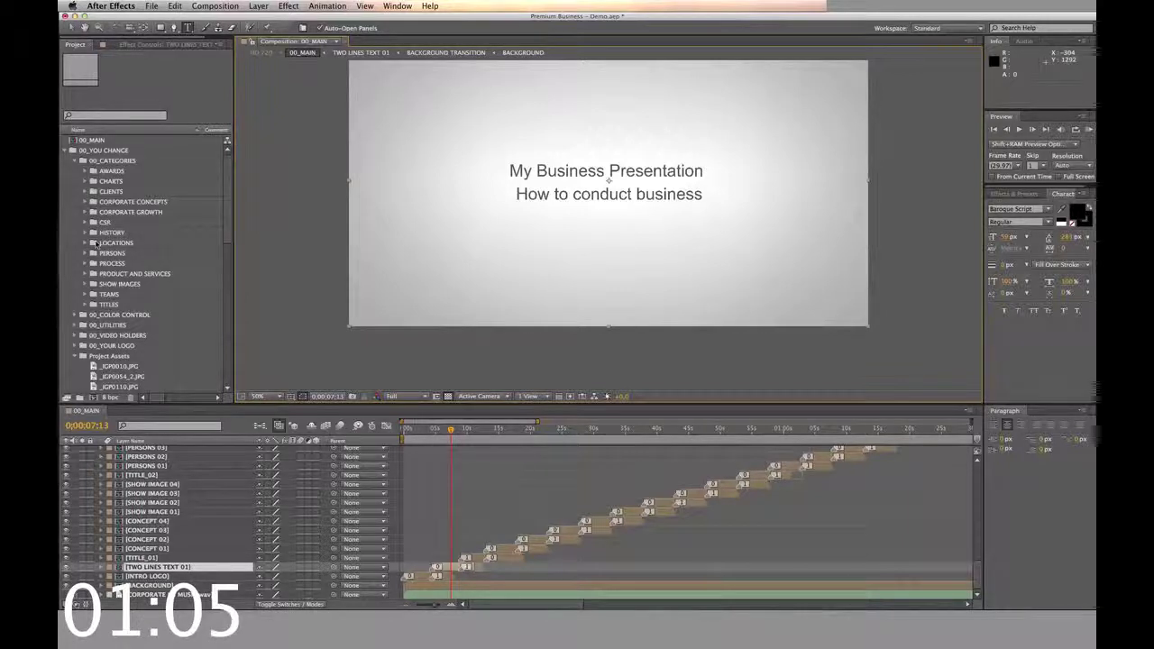
# Add the 006_BFX_BUSINESS_BREAKFAST.mov clip to the VIDEO HOLDER 01 composition and close that composition.
pyautogui.click(76, 335)
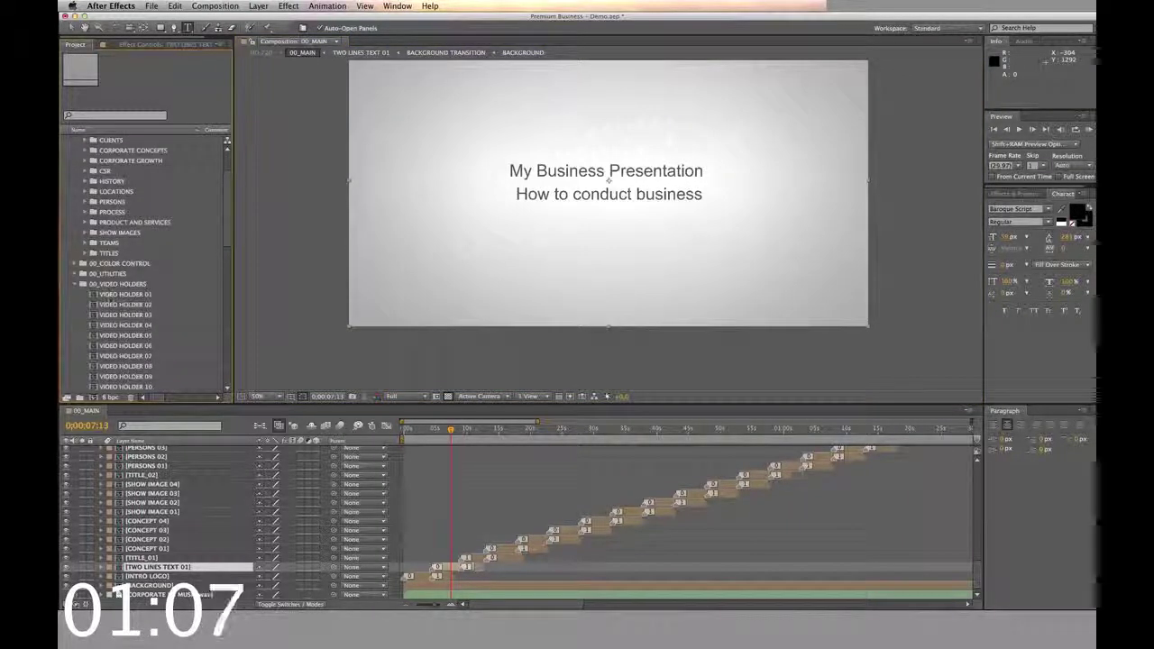
pyautogui.click(106, 294)
pyautogui.doubleClick(93, 295)
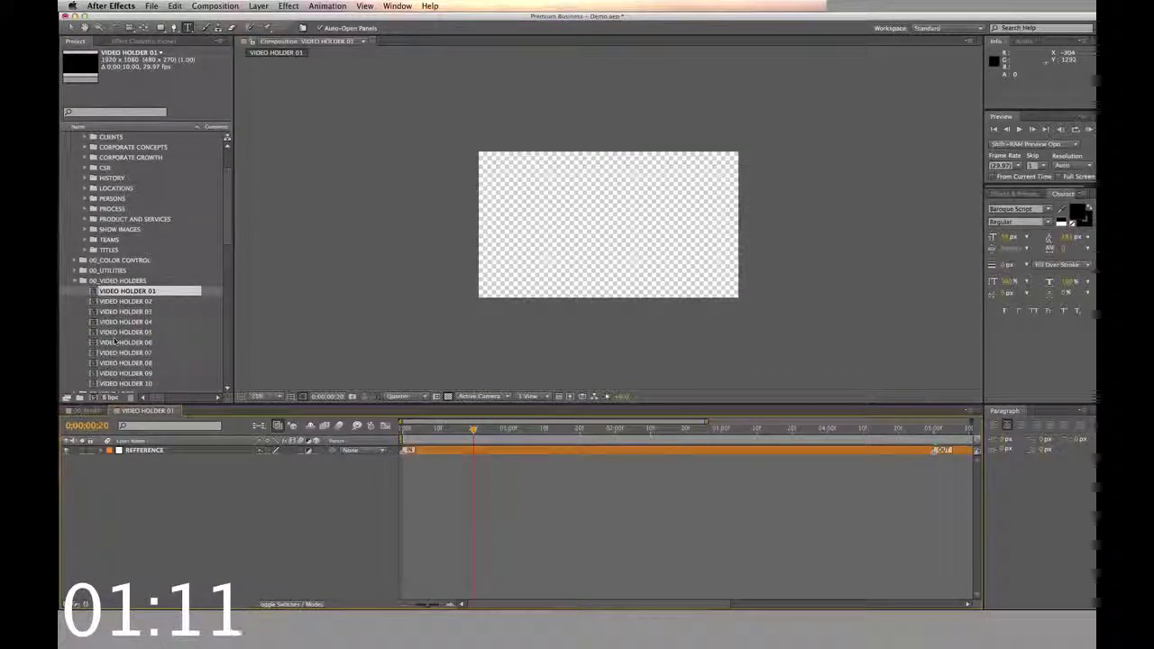
pyautogui.scroll(-5, 128, 340)
pyautogui.click(149, 270)
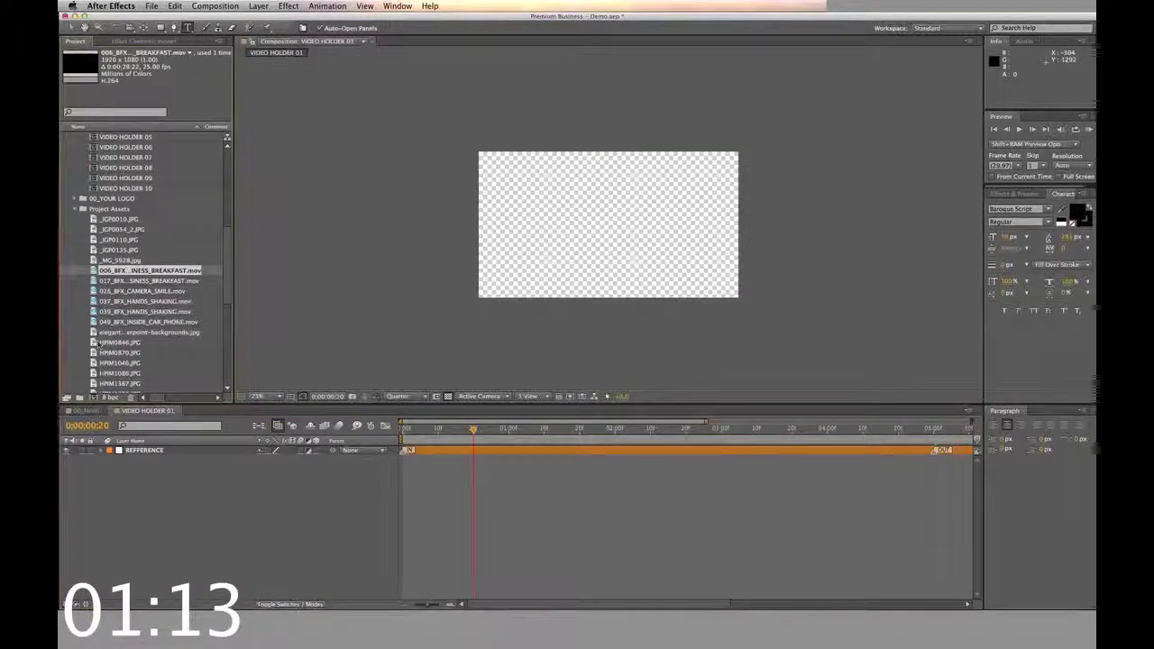
pyautogui.press('super+slash')
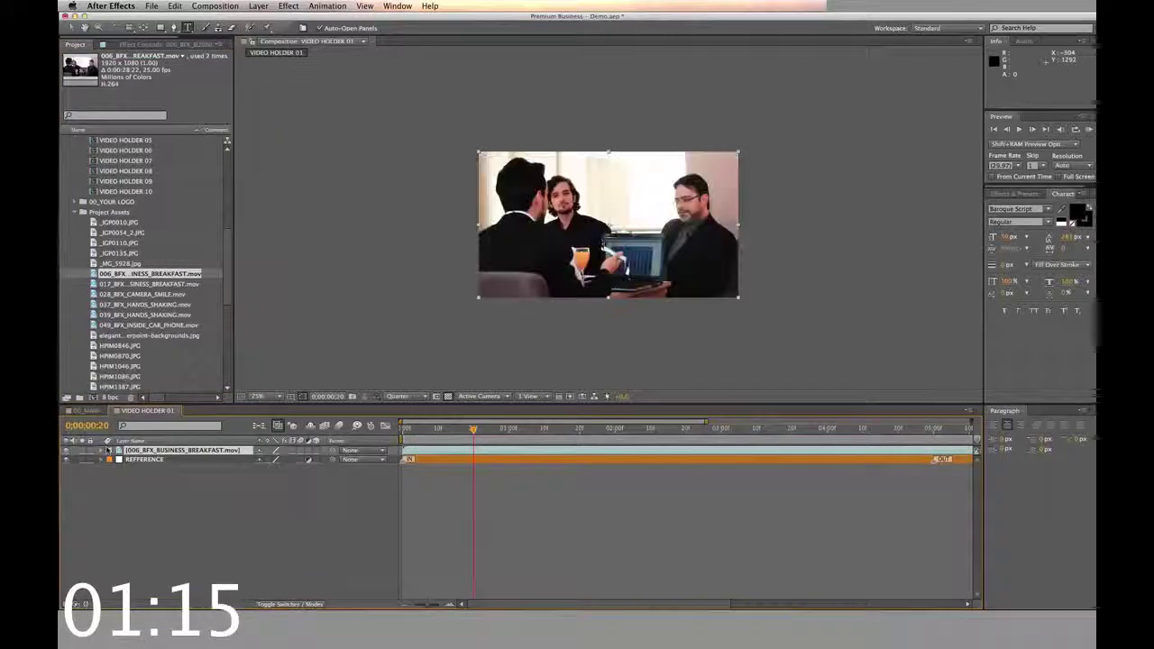
pyautogui.click(180, 411)
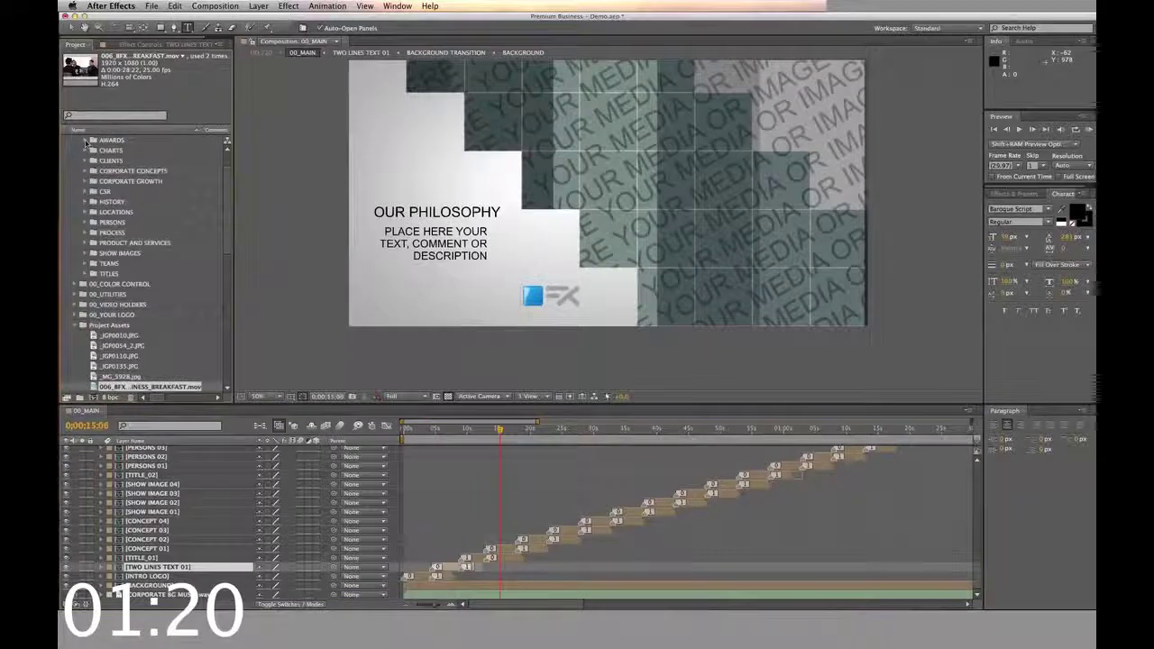
# Place _IGP0010.JPG in the IMAGE HOLDER AWARDS 01 composition inside AWARDS 01, and return to AWARDS 01.
pyautogui.click(87, 141)
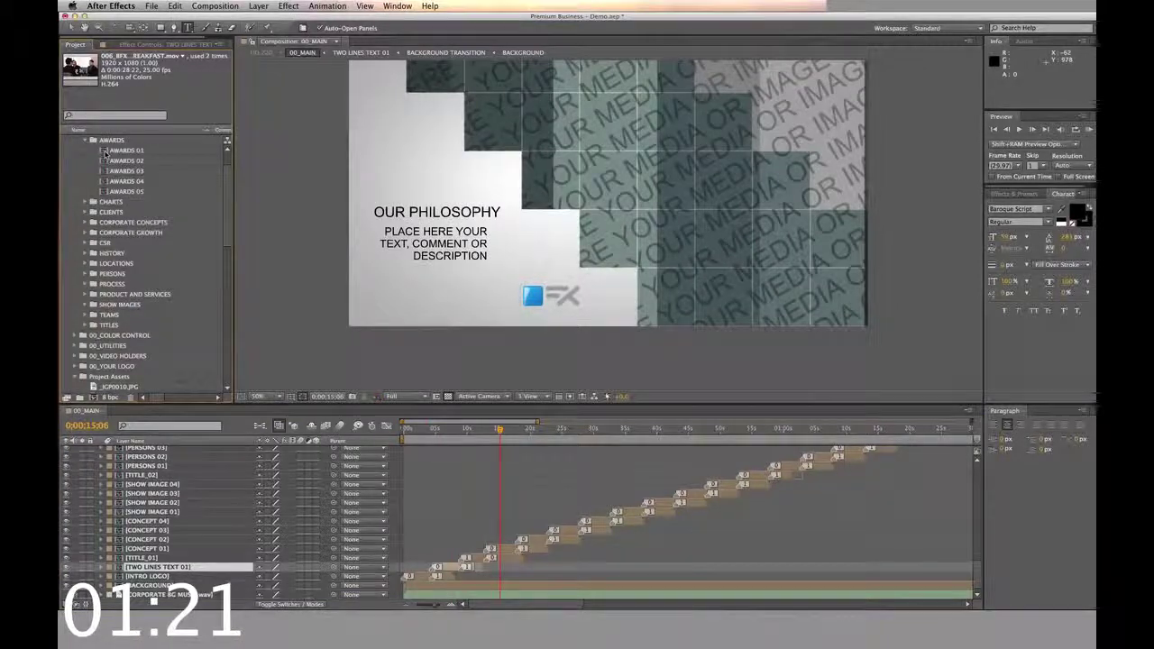
pyautogui.doubleClick(110, 151)
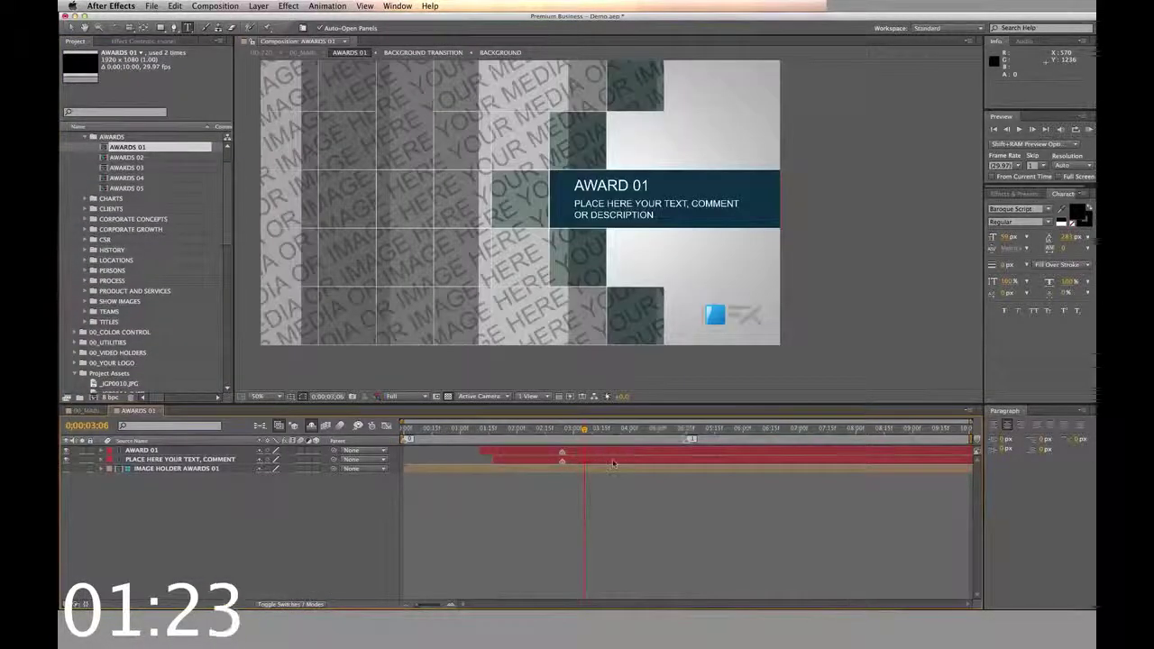
pyautogui.doubleClick(605, 468)
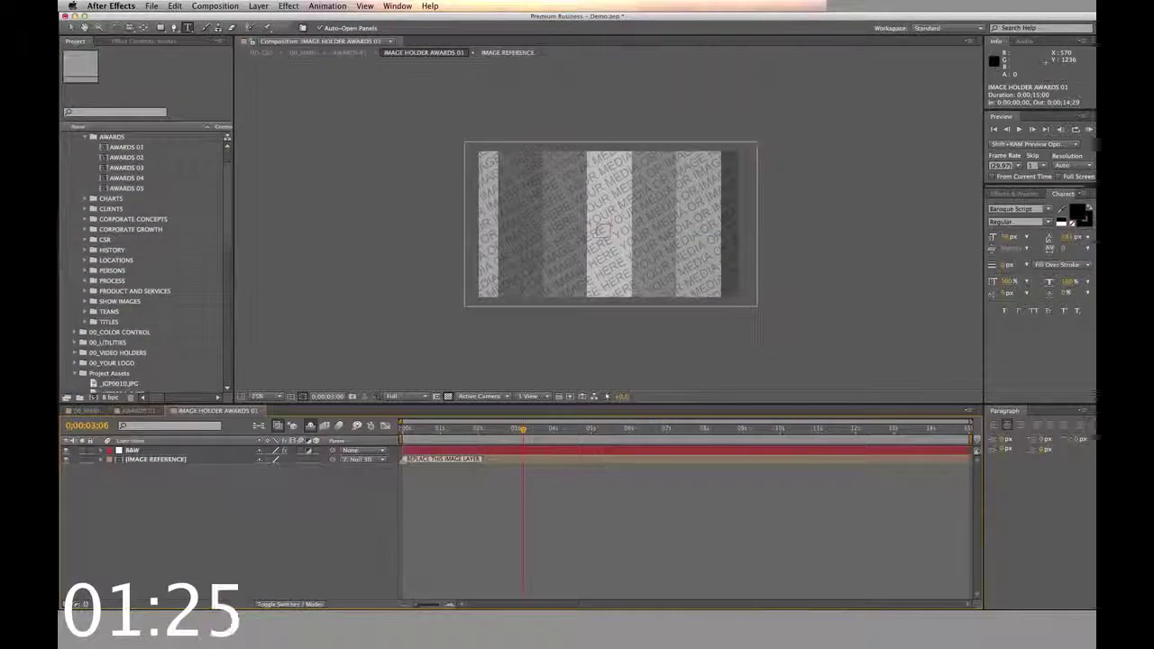
pyautogui.scroll(-3, 144, 262)
pyautogui.moveTo(96, 323); pyautogui.dragTo(174, 456)
pyautogui.click(262, 411)
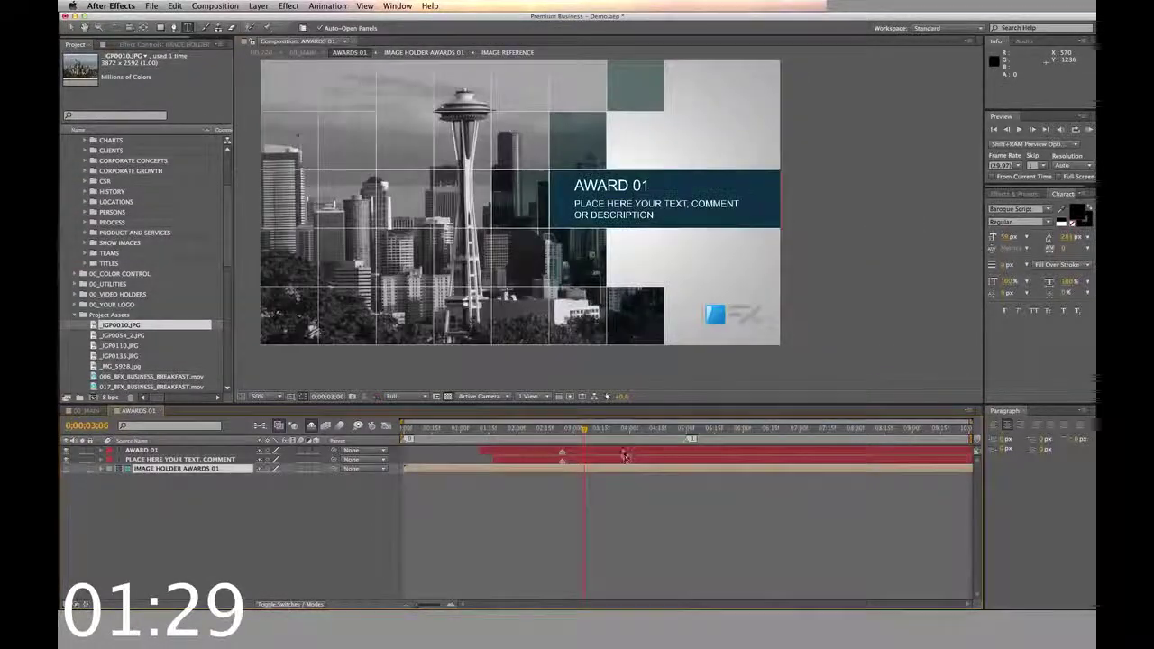
# Set the AWARDS 01 title to "Best in the City" and its description to "We won best the city in 2013".
pyautogui.doubleClick(624, 452)
pyautogui.doubleClick(622, 460)
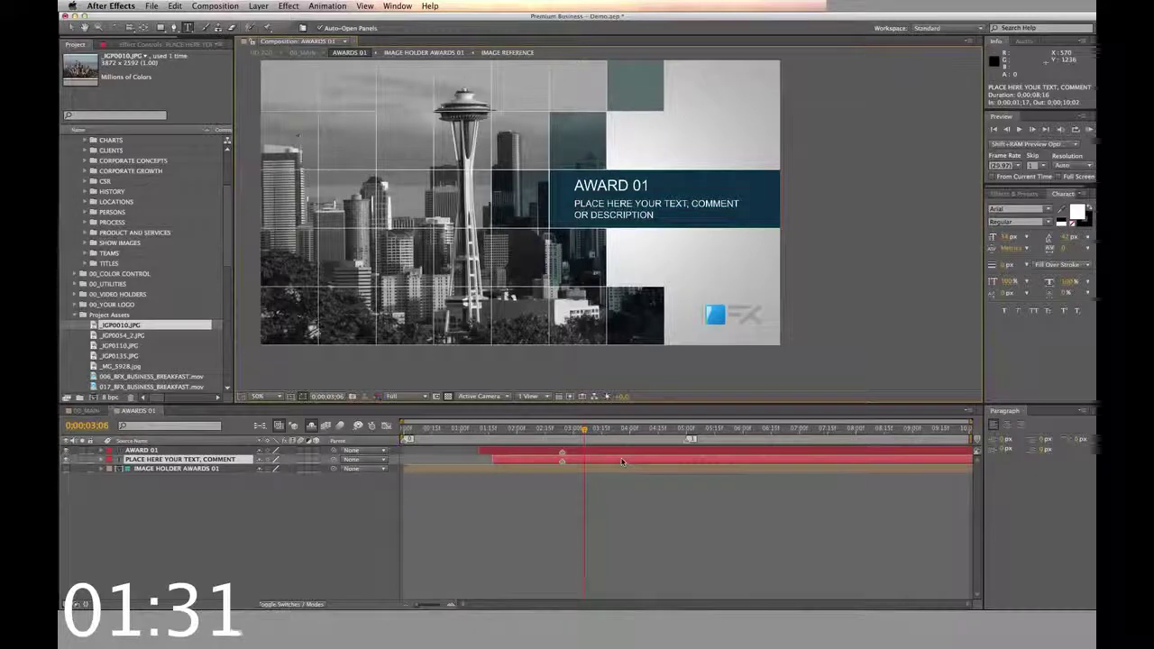
pyautogui.write('Best in the City')
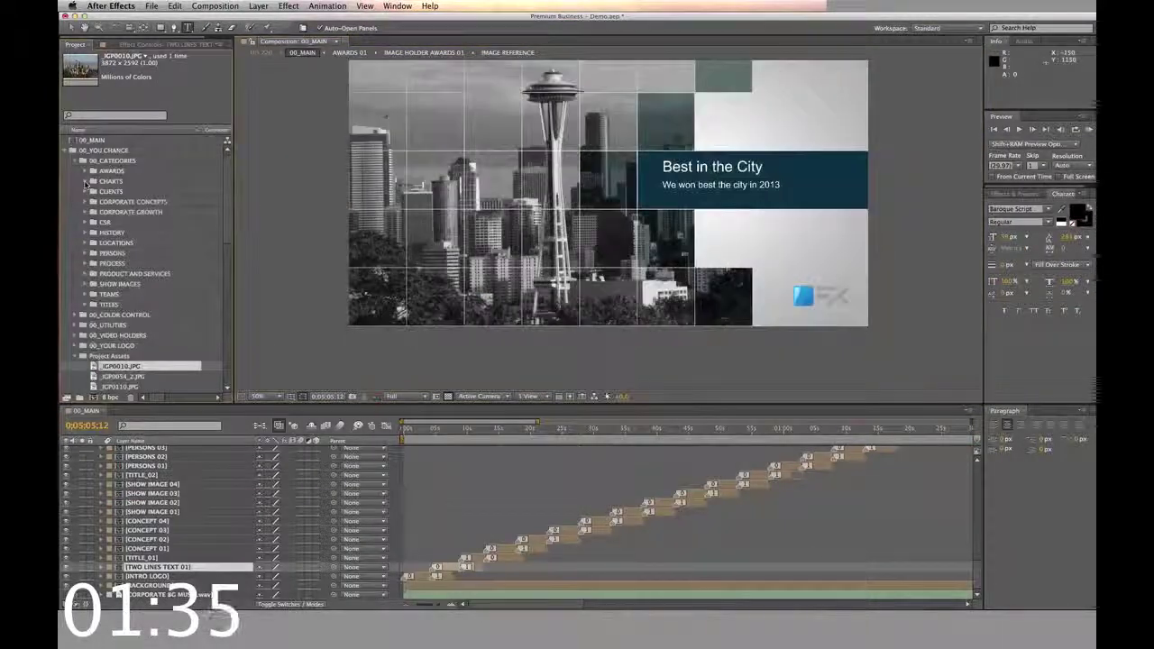
# Open the MAIN CHARTS composition and set its two heading lines to "Our Business" and "Strategic Development".
pyautogui.click(85, 177)
pyautogui.doubleClick(132, 188)
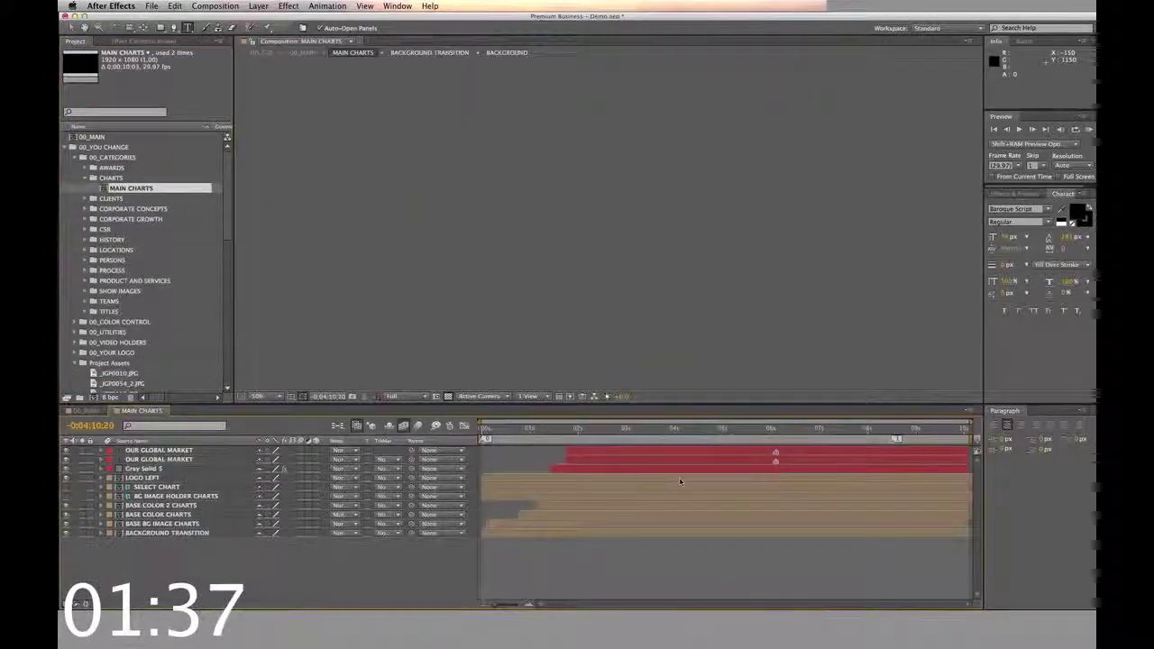
pyautogui.click(730, 453)
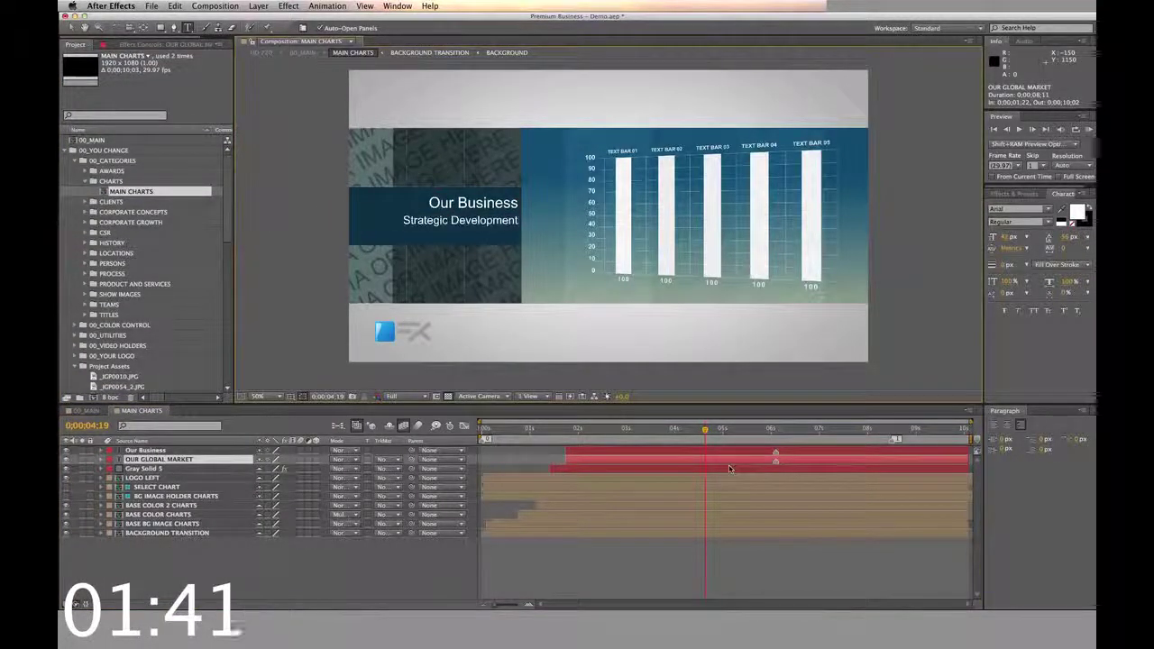
# Show DONUT CHART instead of BAR CHART 5 VALUES in the SELECT CHART composition.
pyautogui.click(729, 481)
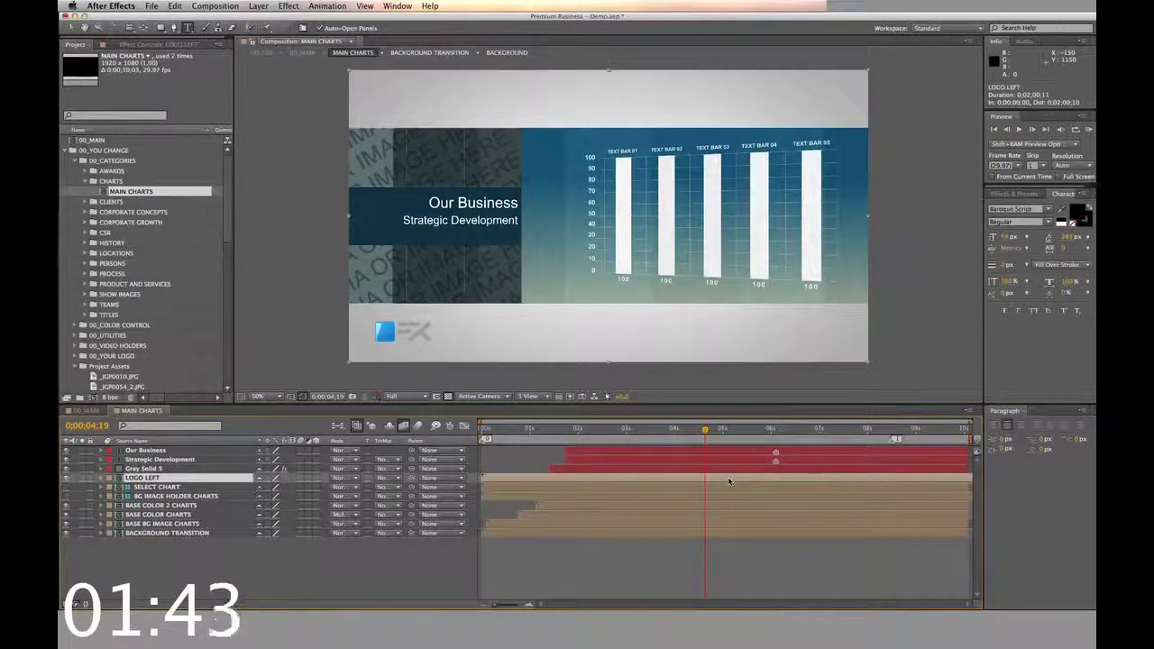
pyautogui.doubleClick(729, 486)
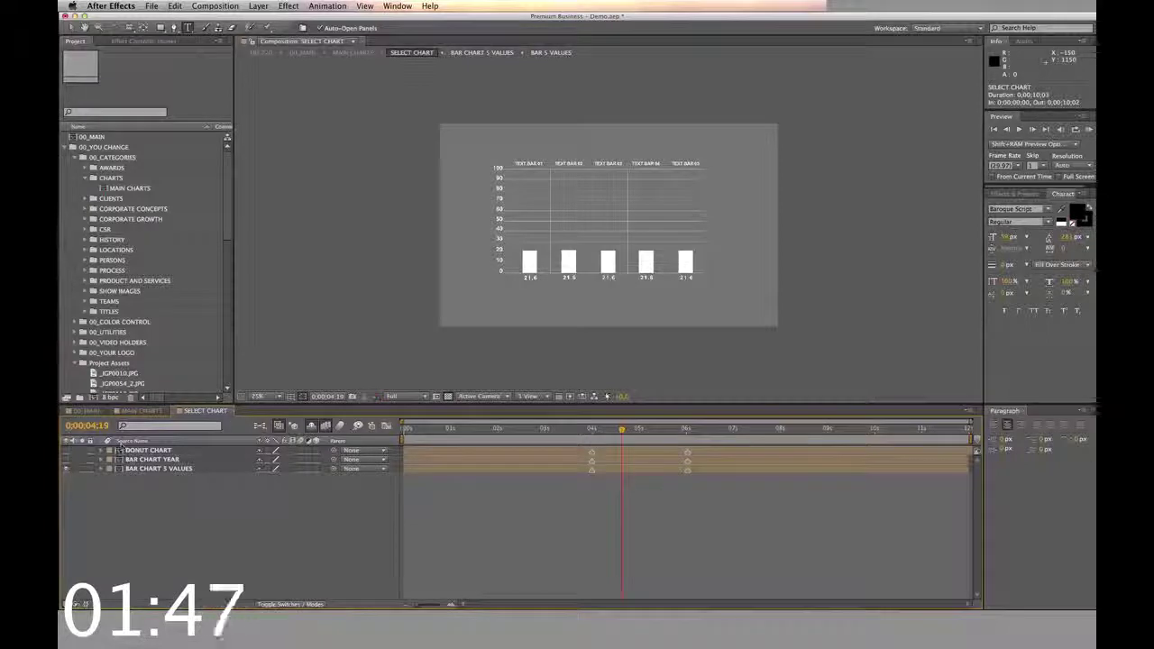
pyautogui.click(67, 455)
pyautogui.click(67, 450)
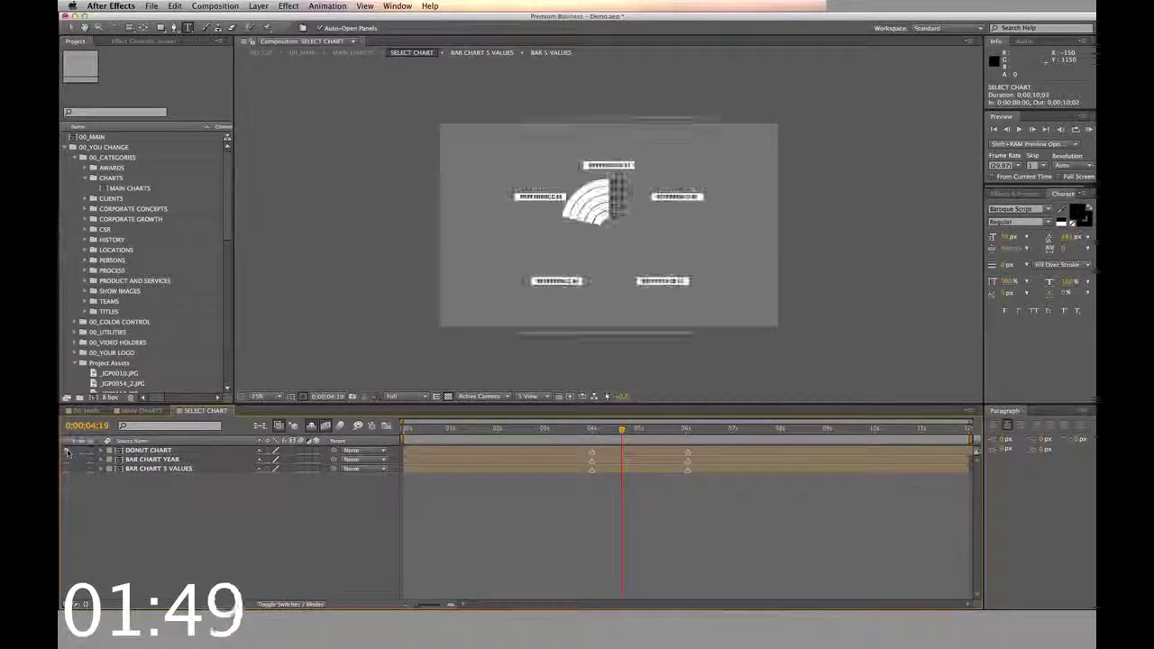
# Set the donut chart's reference labels 01 to 05 to "Our Business", "Our Competition", "Where we are", "Where we will be" and "Where we are again".
pyautogui.doubleClick(148, 450)
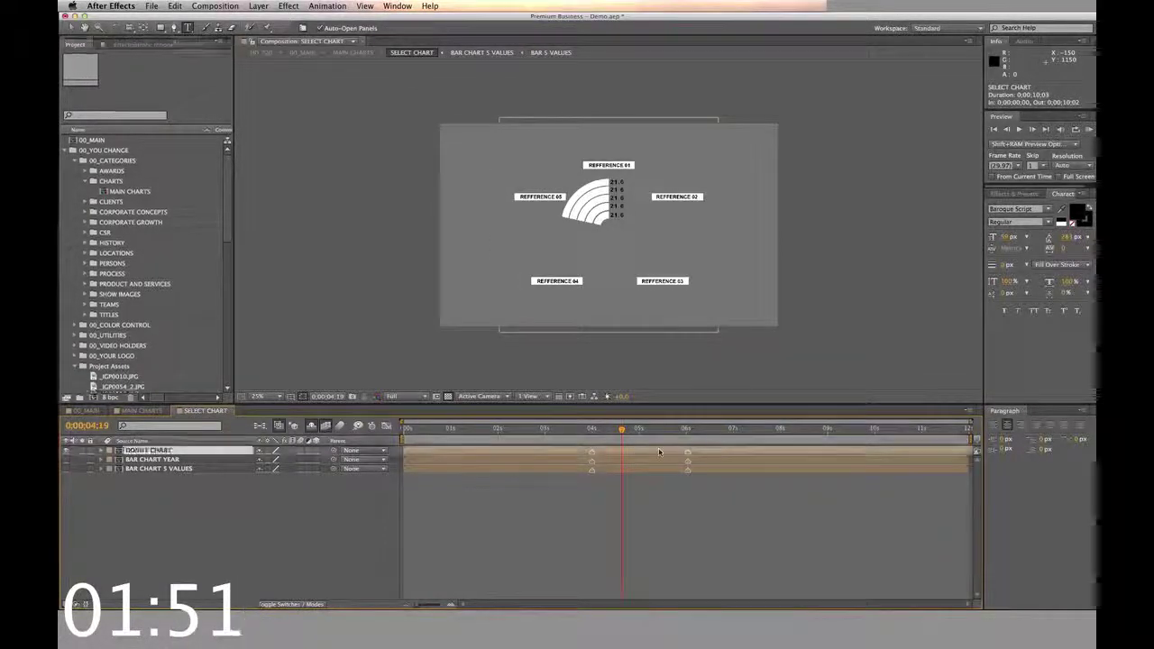
pyautogui.click(618, 497)
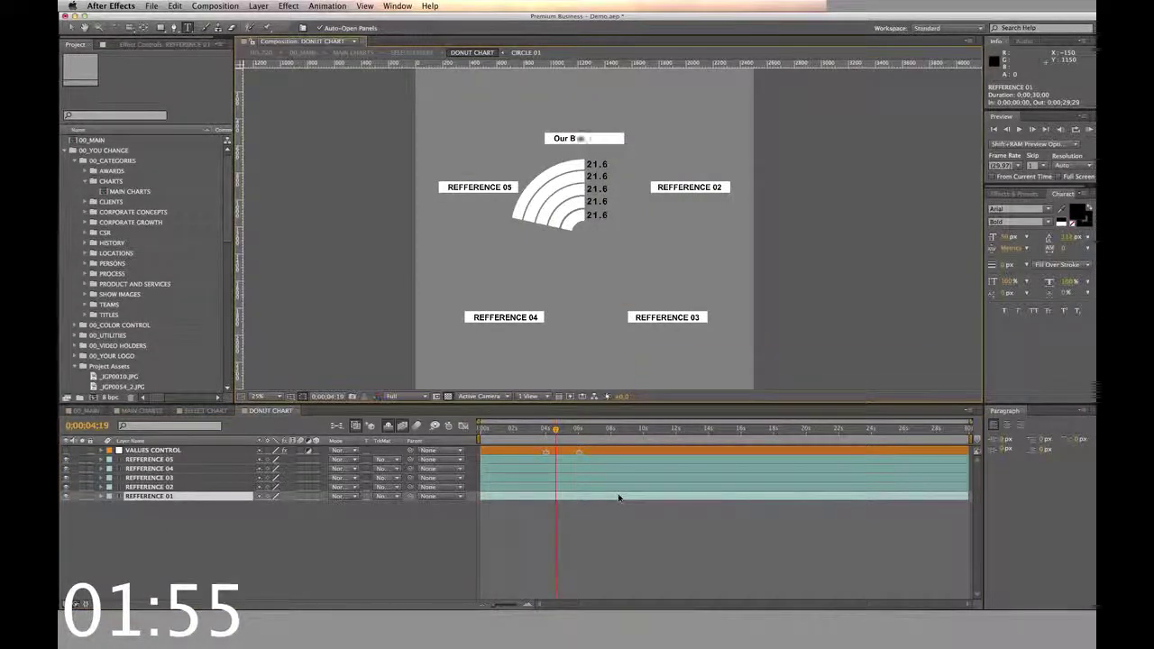
pyautogui.click(616, 462)
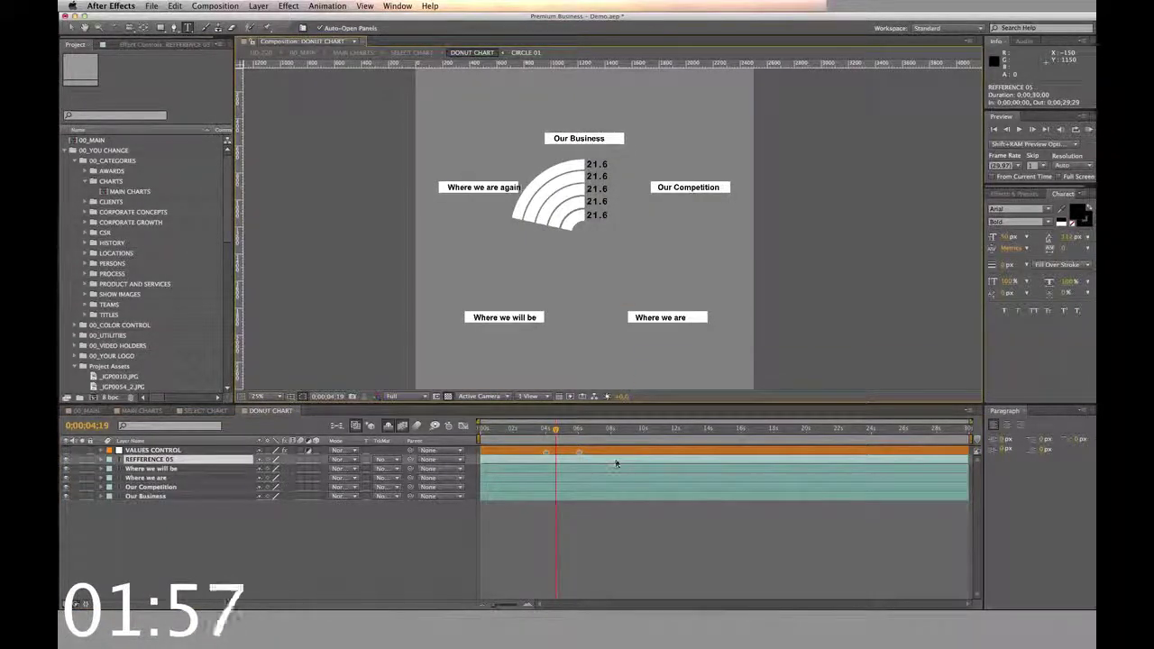
pyautogui.press('super+w')
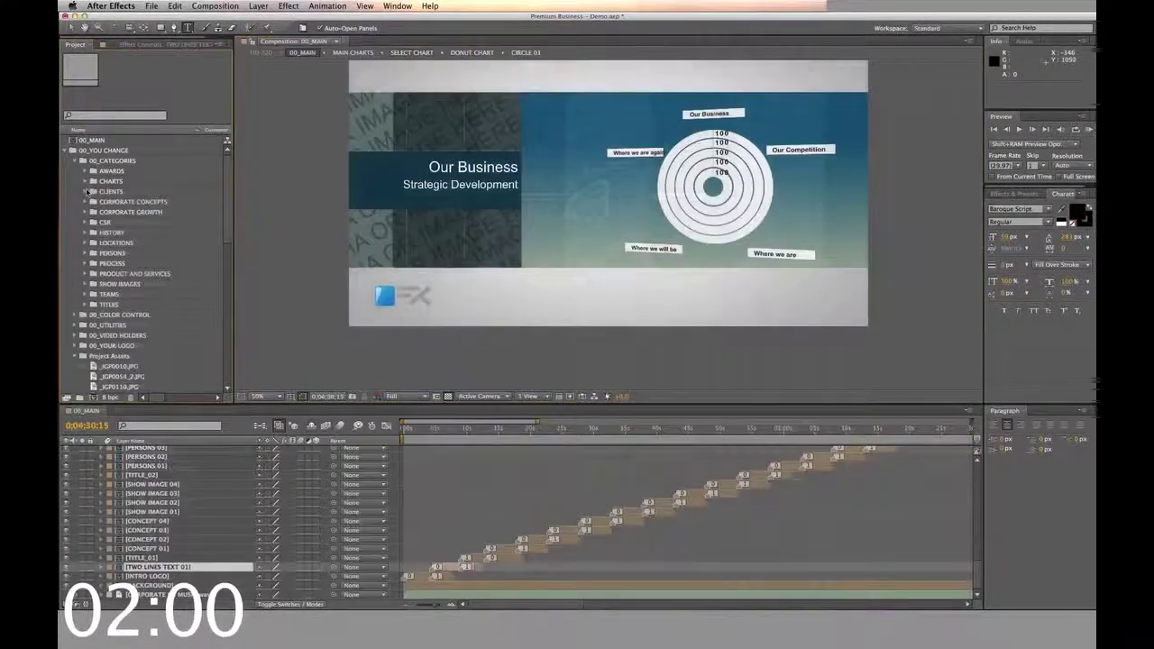
# Open the CLIENTS 01 composition and set its title to "Our Clients".
pyautogui.click(85, 191)
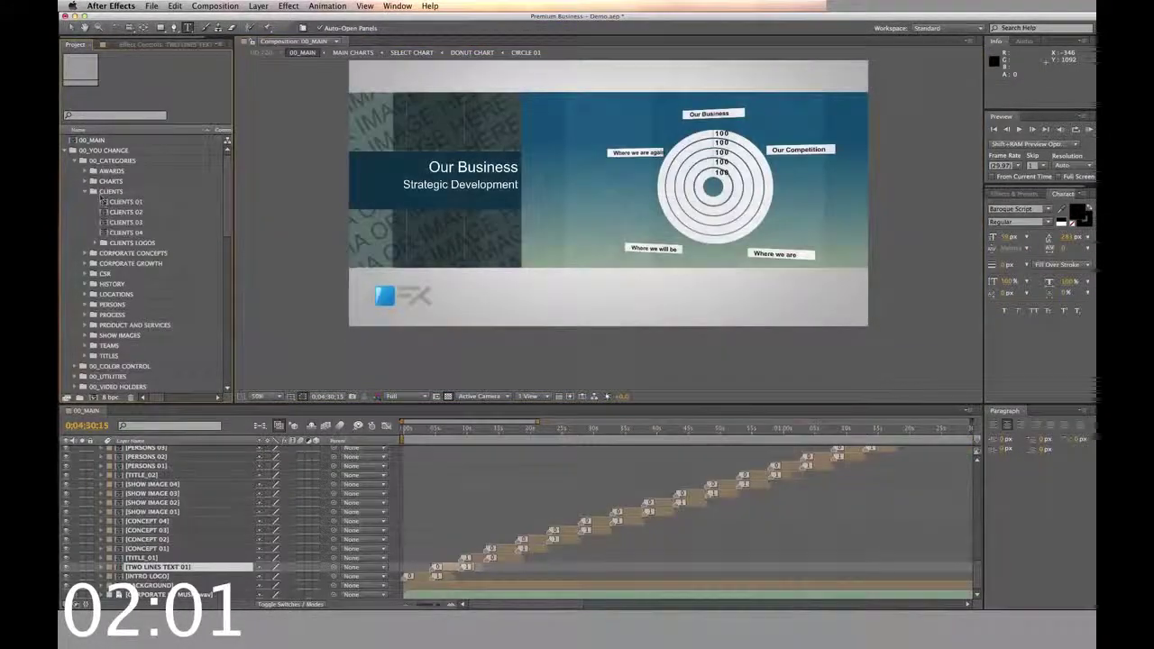
pyautogui.doubleClick(126, 201)
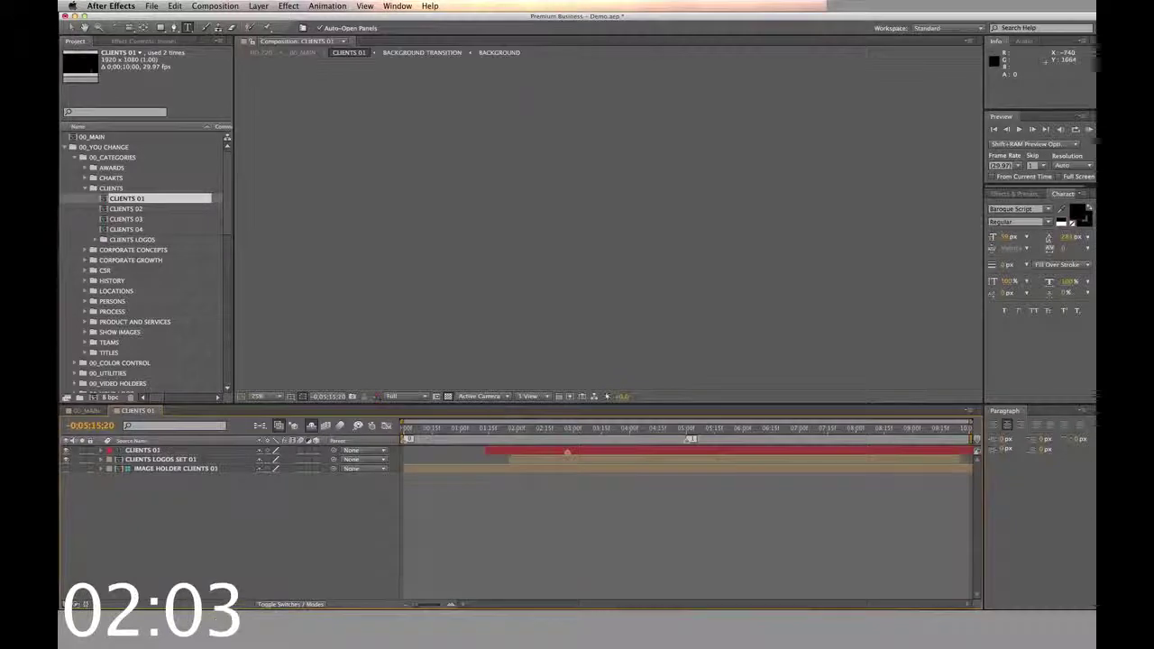
pyautogui.click(594, 429)
pyautogui.doubleClick(594, 451)
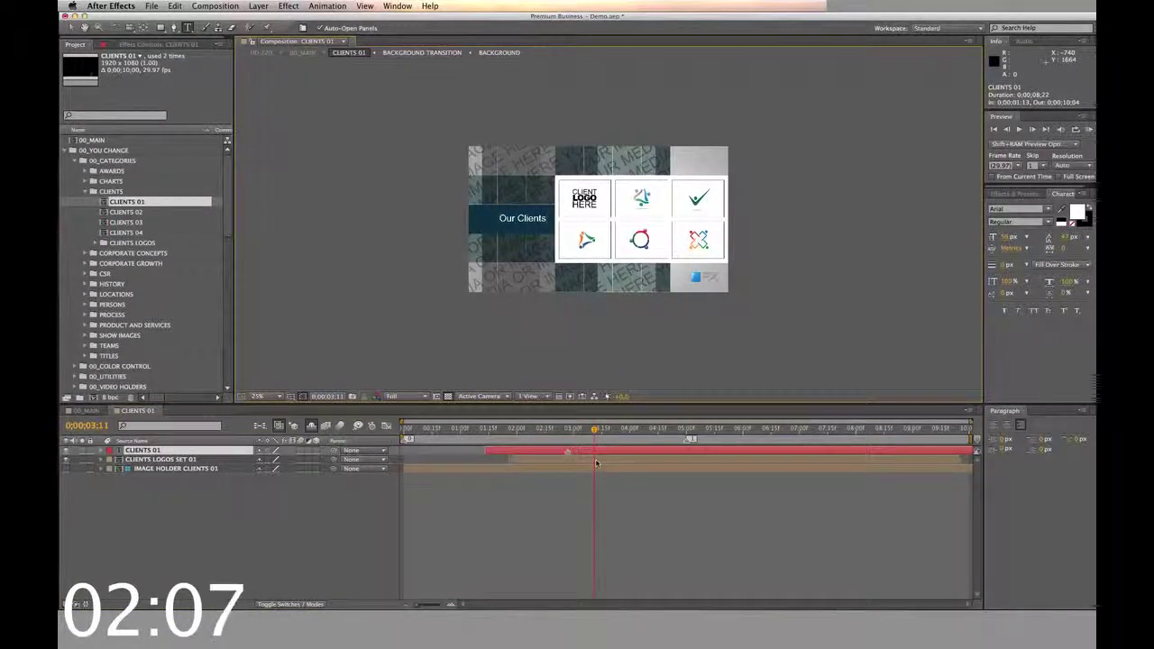
# Place logo 1.jpg in the CLIENTS 01 LOGO 01 composition to replace the first client logo placeholder.
pyautogui.doubleClick(595, 460)
pyautogui.doubleClick(545, 453)
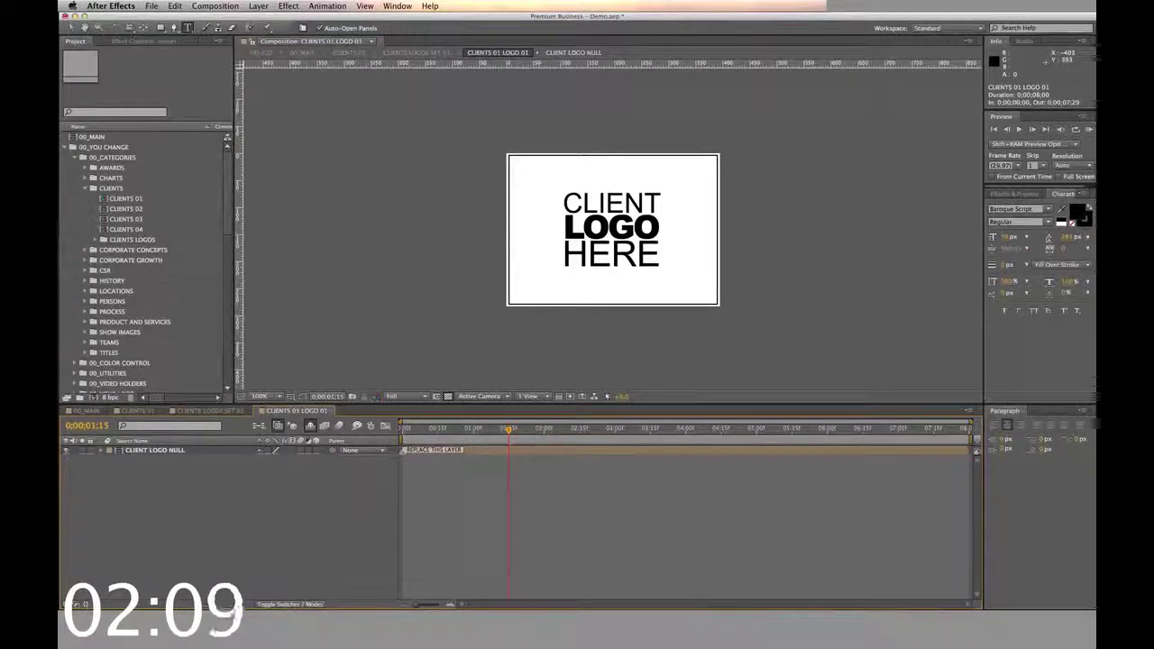
pyautogui.scroll(-15, 151, 293)
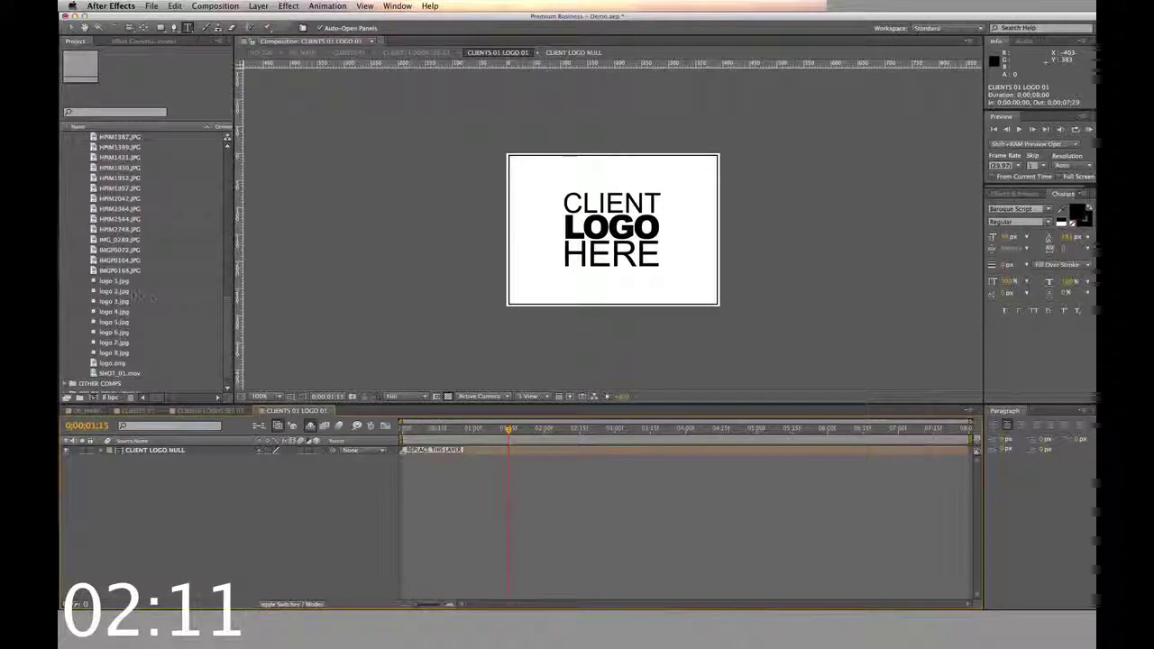
pyautogui.click(127, 280)
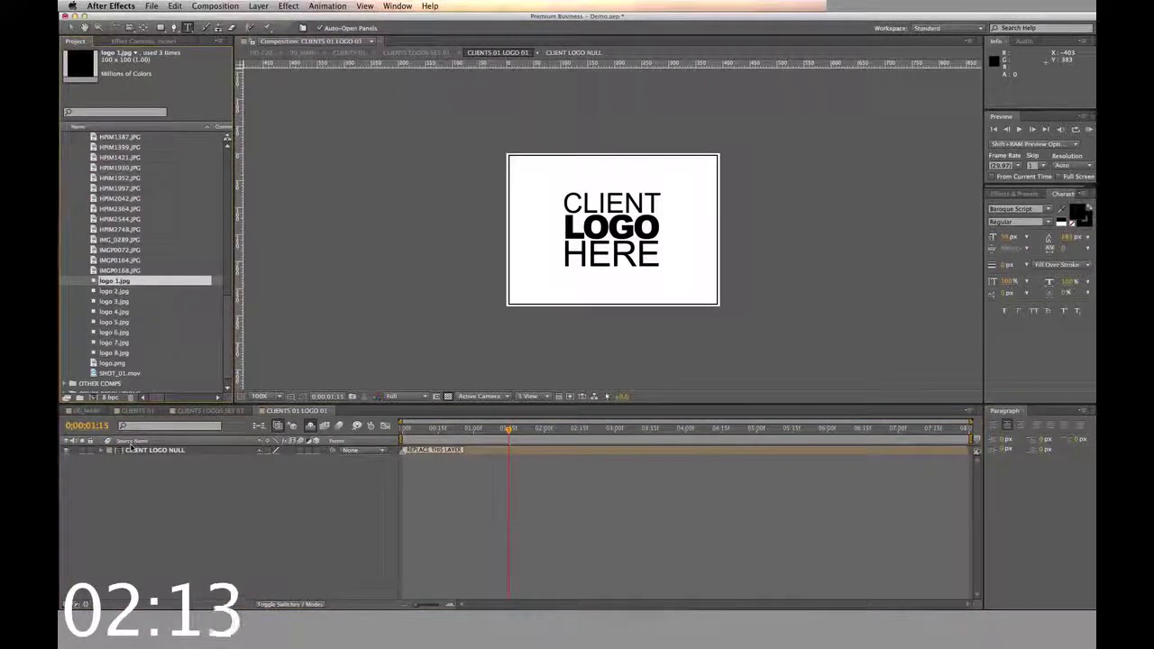
pyautogui.moveTo(130, 448); pyautogui.dragTo(135, 449)
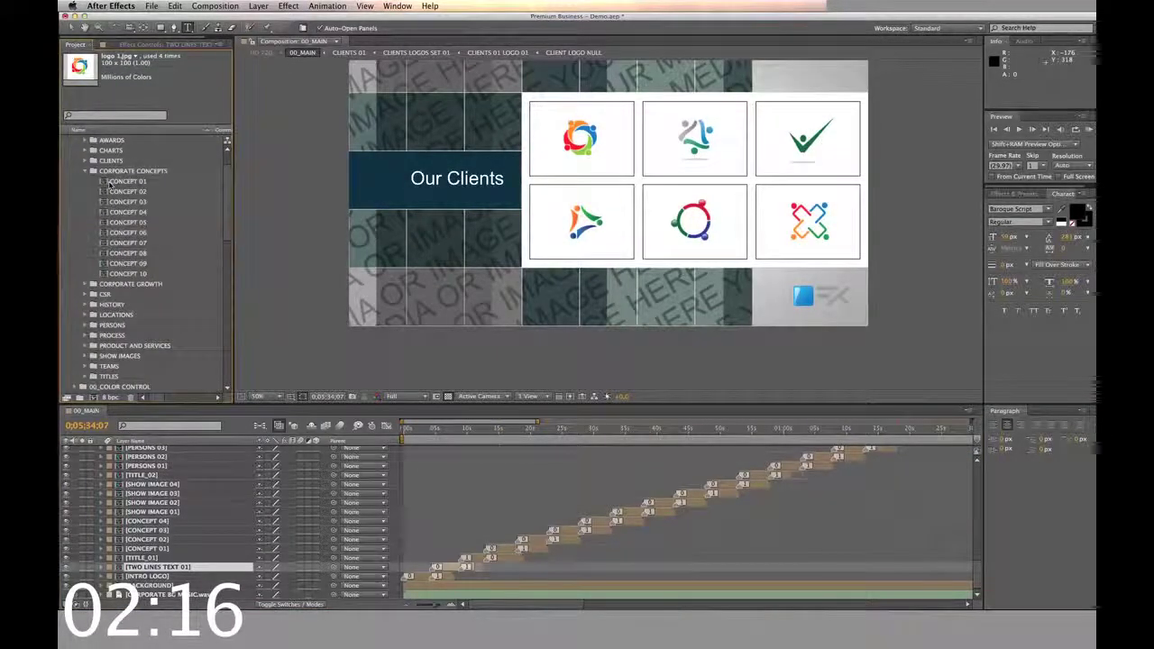
# Open CONCEPT 01, set its comment to "How we complete our coporate goals." and place HPIM1930.JPG in its image holder.
pyautogui.doubleClick(122, 181)
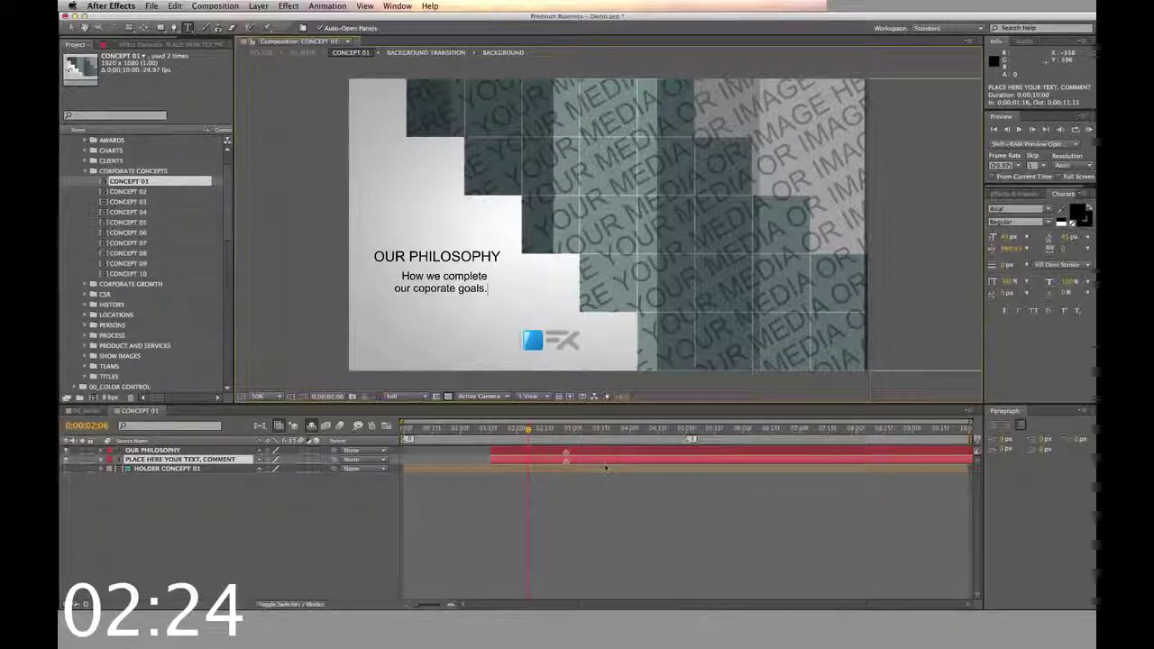
pyautogui.doubleClick(606, 468)
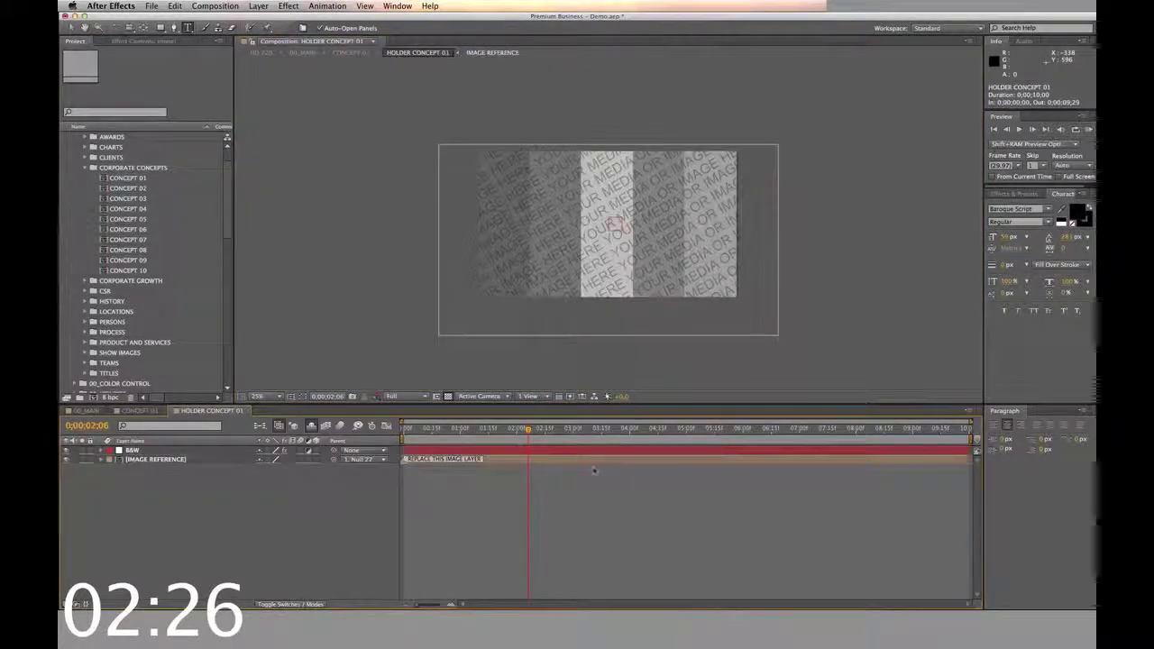
pyautogui.scroll(-10, 138, 307)
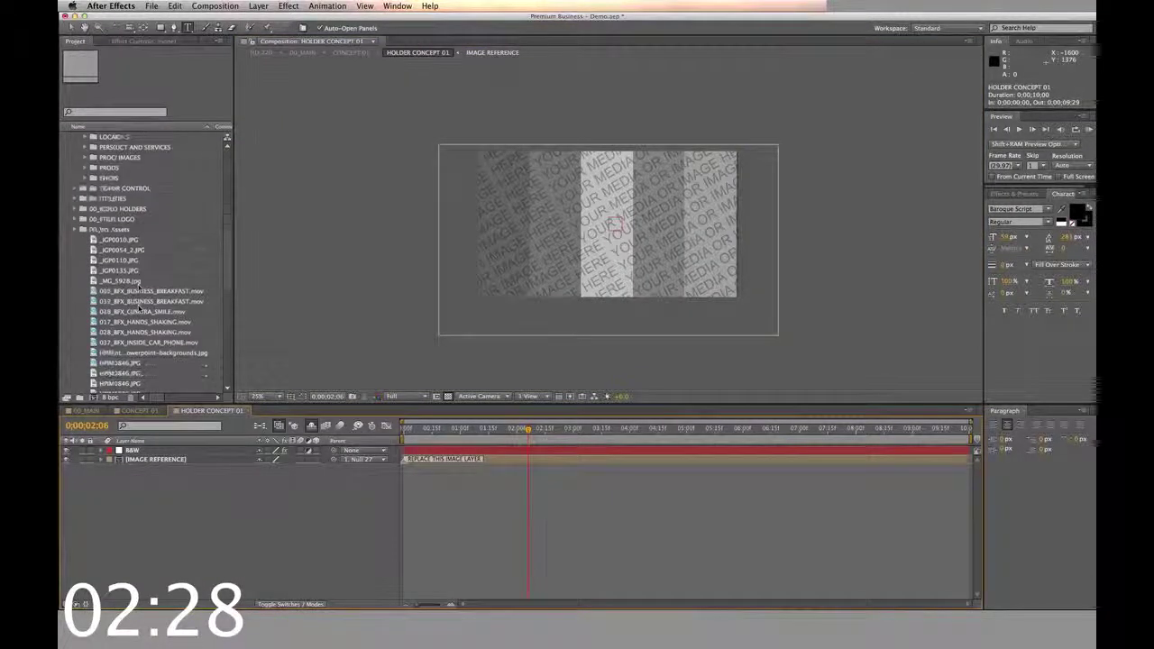
pyautogui.scroll(-6, 138, 306)
pyautogui.click(93, 261)
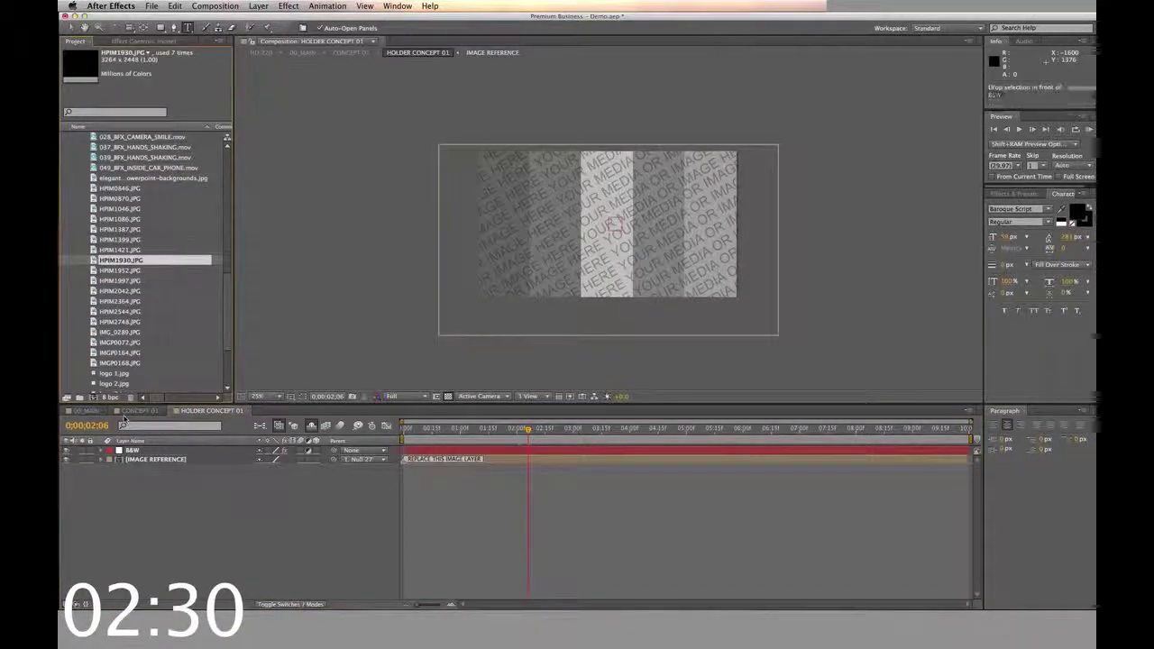
pyautogui.moveTo(92, 261); pyautogui.dragTo(117, 462)
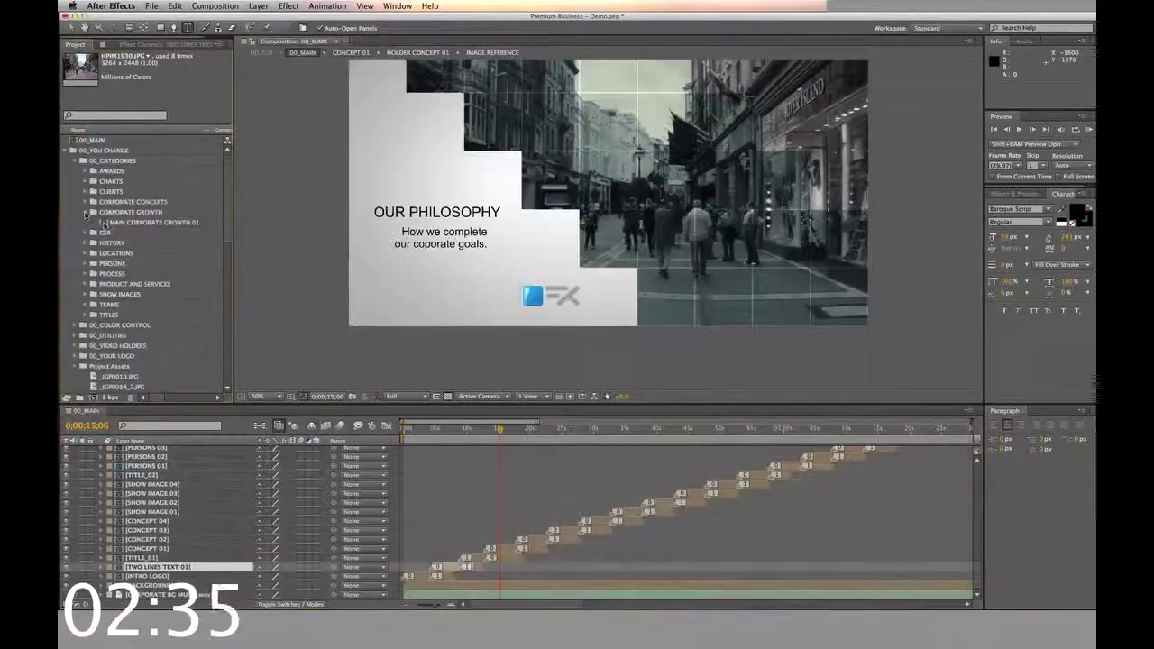
# Open MAIN CORPORATE GROWTH 01 and set its additional text to "Where we are expanding to.".
pyautogui.doubleClick(154, 220)
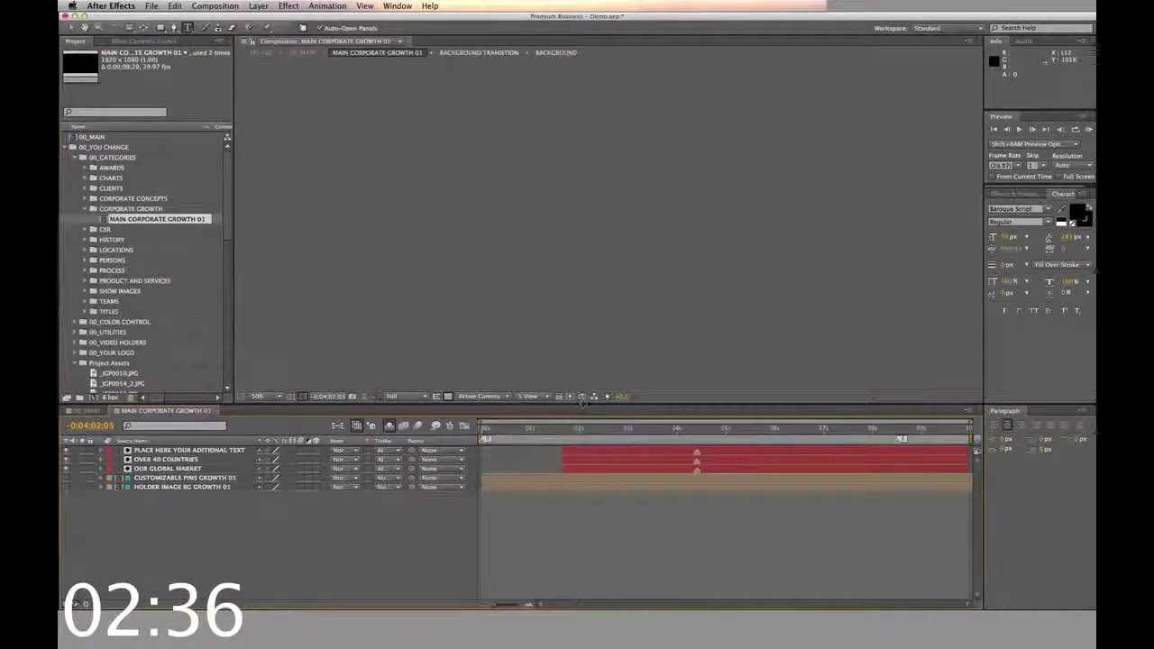
pyautogui.click(725, 430)
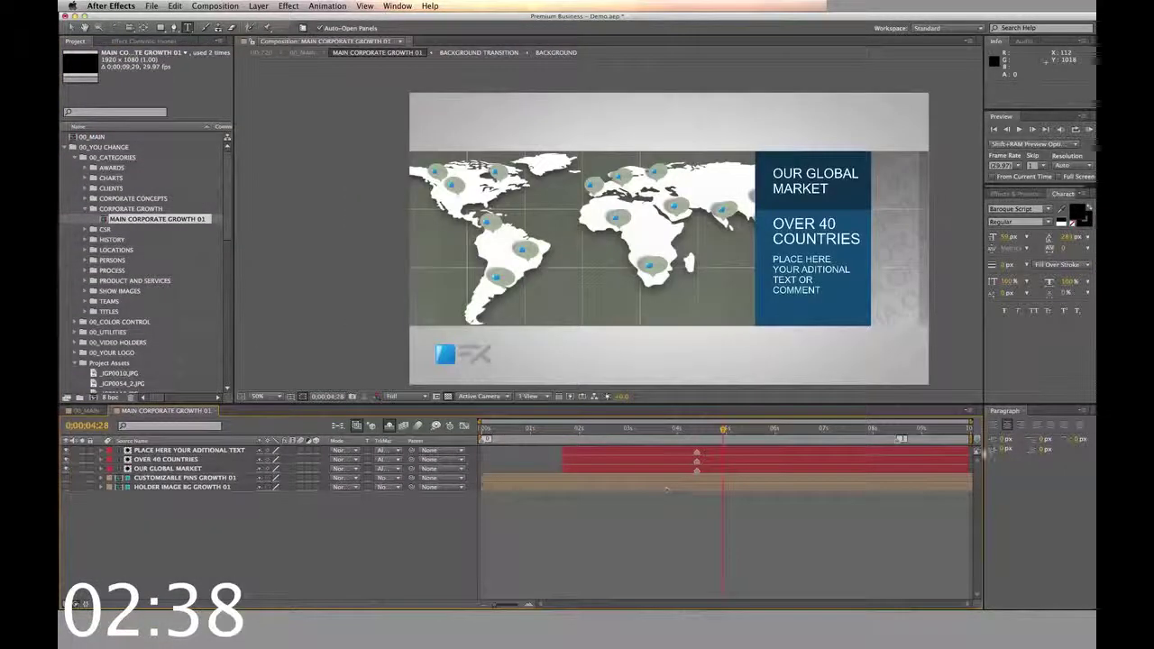
pyautogui.click(733, 453)
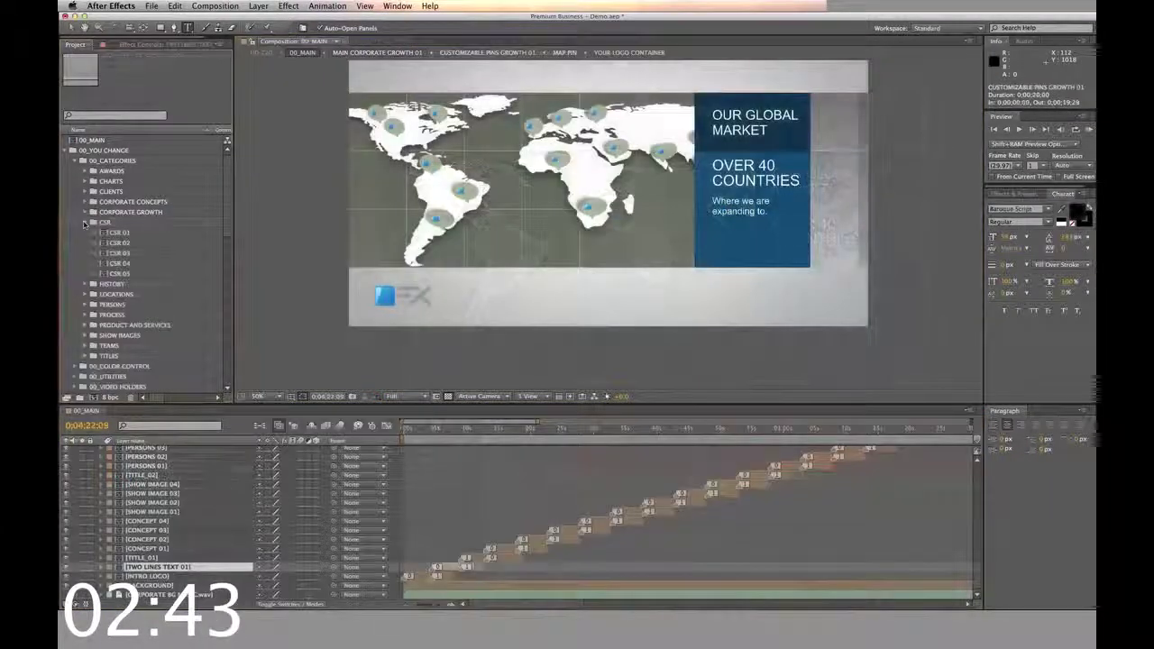
# Open CSR 01, set its description to "How we care about the planet." and place HPIM1387.JPG in its image holder.
pyautogui.doubleClick(110, 233)
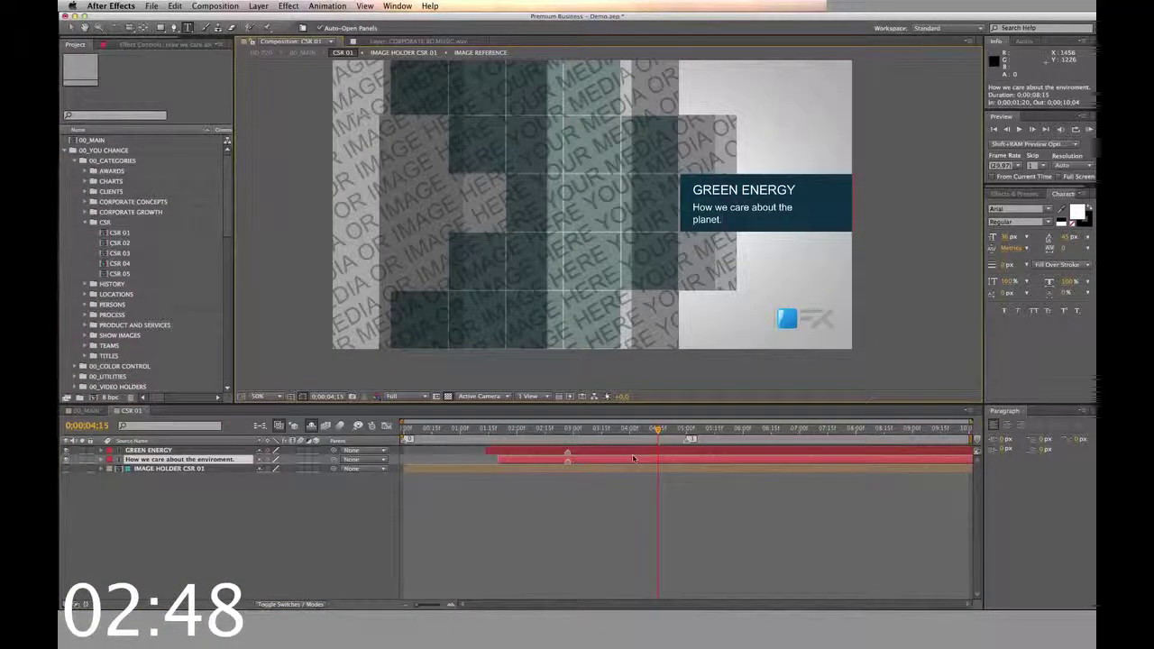
pyautogui.doubleClick(667, 469)
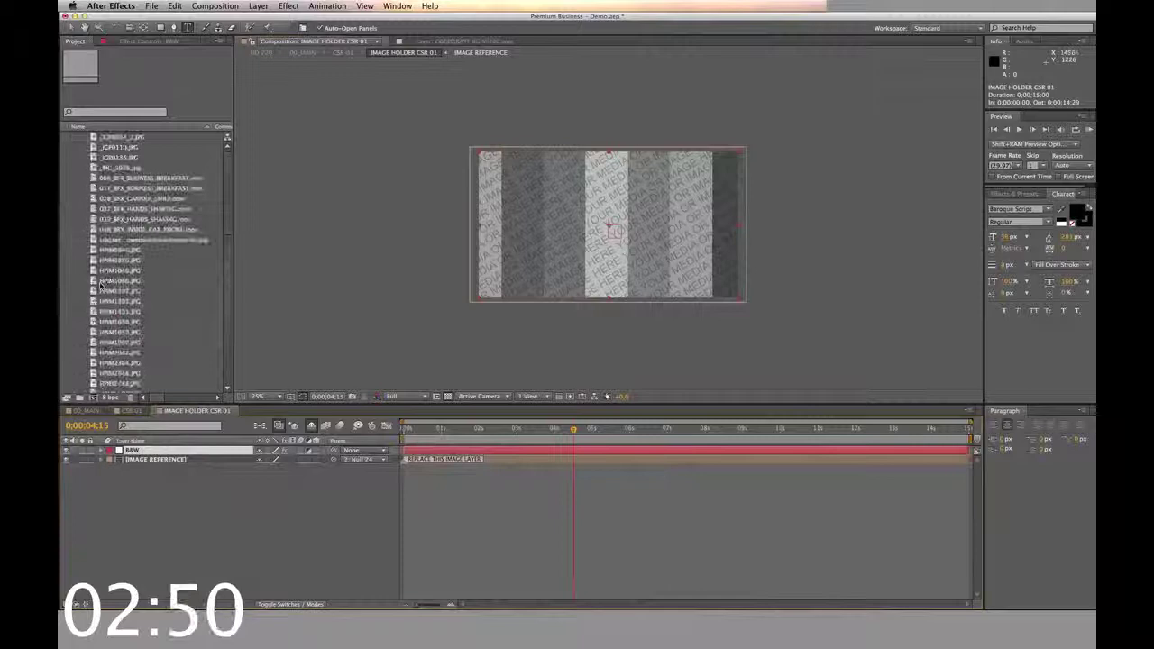
pyautogui.scroll(1, 101, 286)
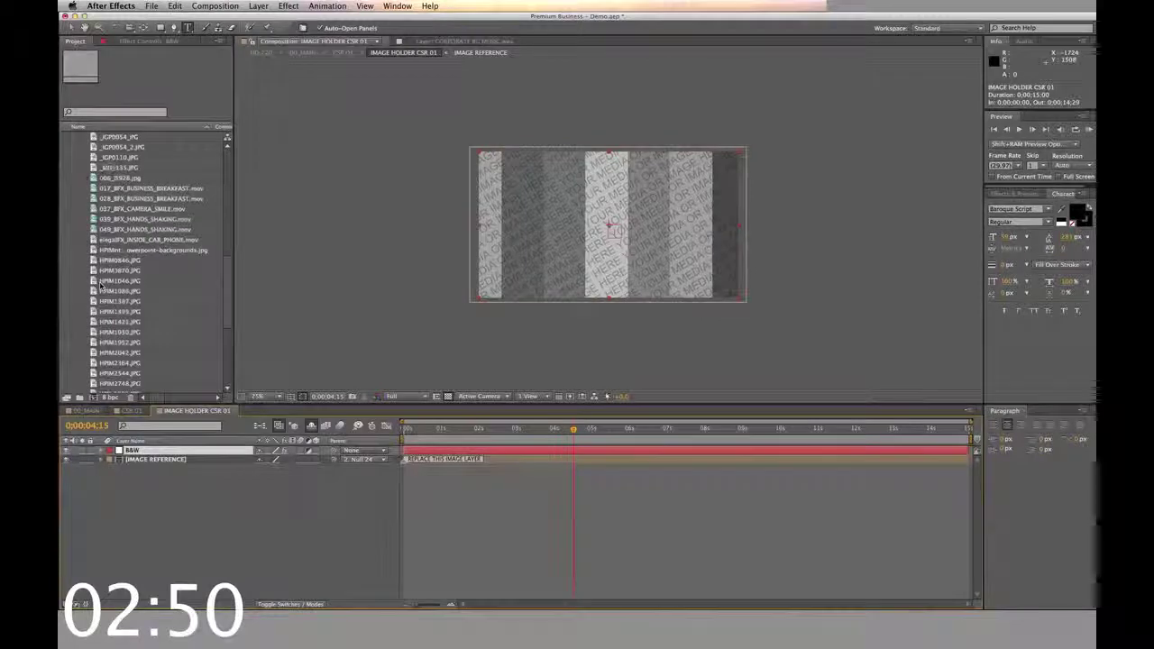
pyautogui.click(98, 311)
pyautogui.moveTo(93, 300); pyautogui.dragTo(180, 458)
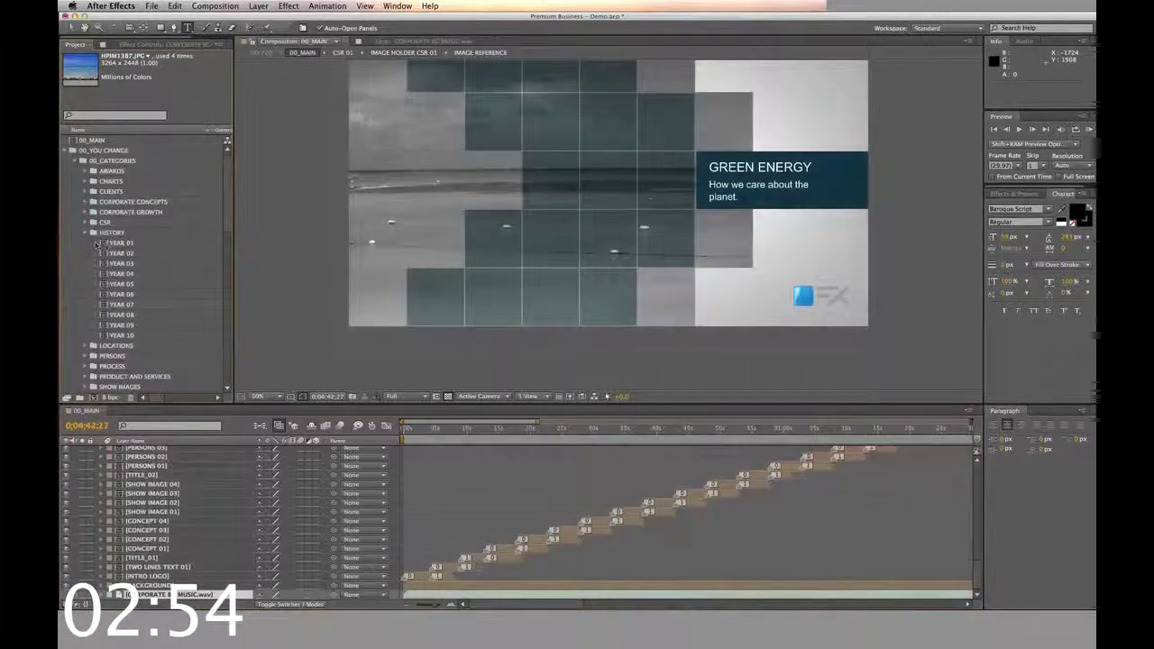
# Open YEAR 01 in the history category and set its year to 1980 and its description to "When we were founded".
pyautogui.doubleClick(123, 240)
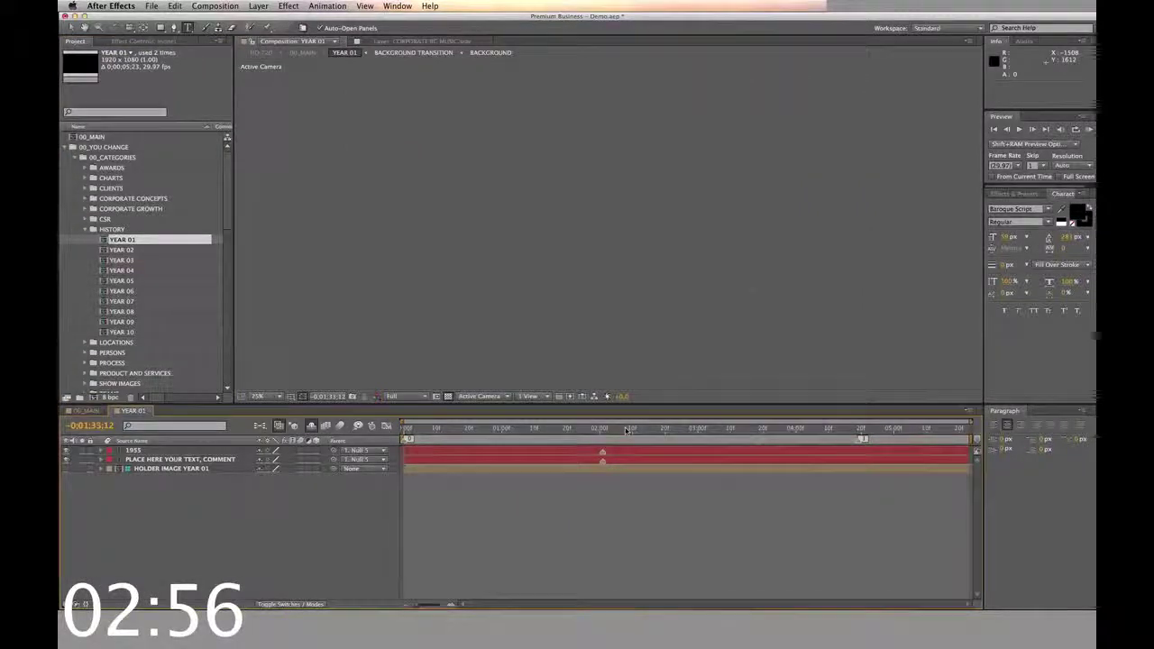
pyautogui.click(628, 430)
pyautogui.click(629, 461)
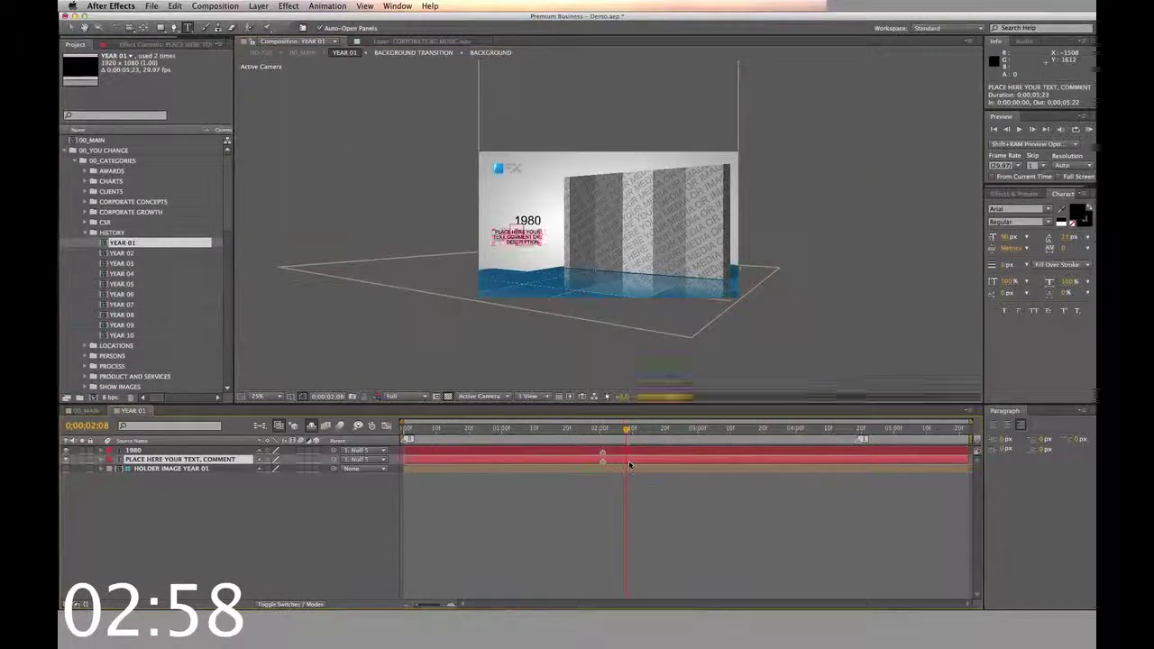
# Place _MG_5928.jpg in the HOLDER IMAGE YEAR 01 composition to replace the image placeholder.
pyautogui.click(626, 469)
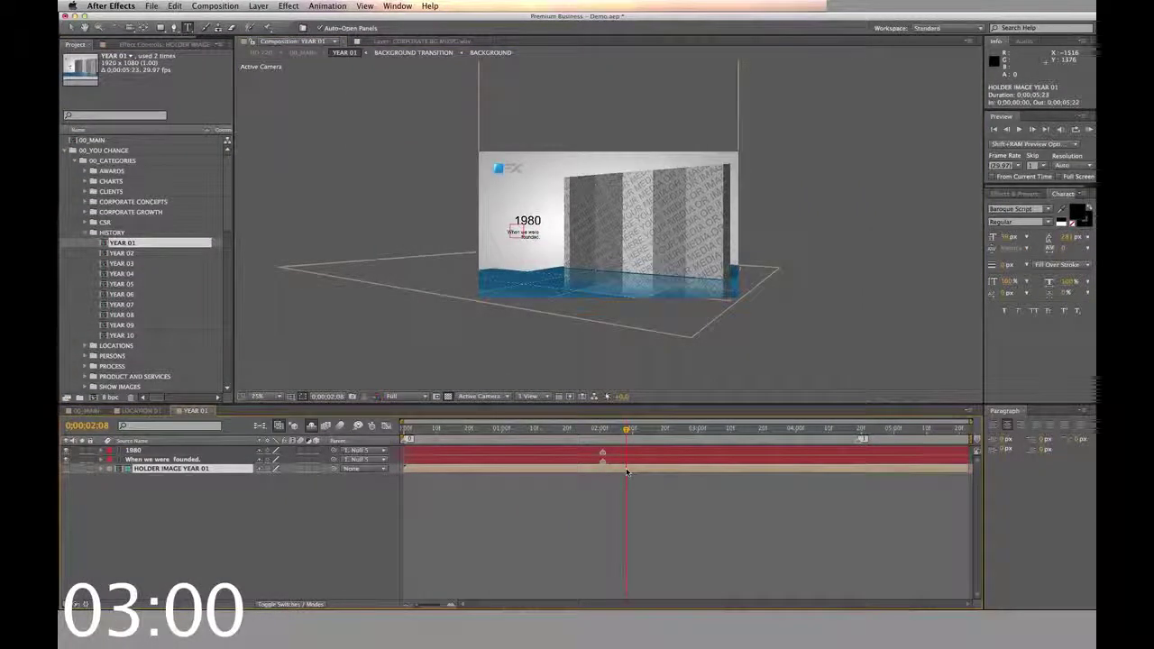
pyautogui.doubleClick(627, 469)
pyautogui.scroll(-5, 144, 270)
pyautogui.click(117, 260)
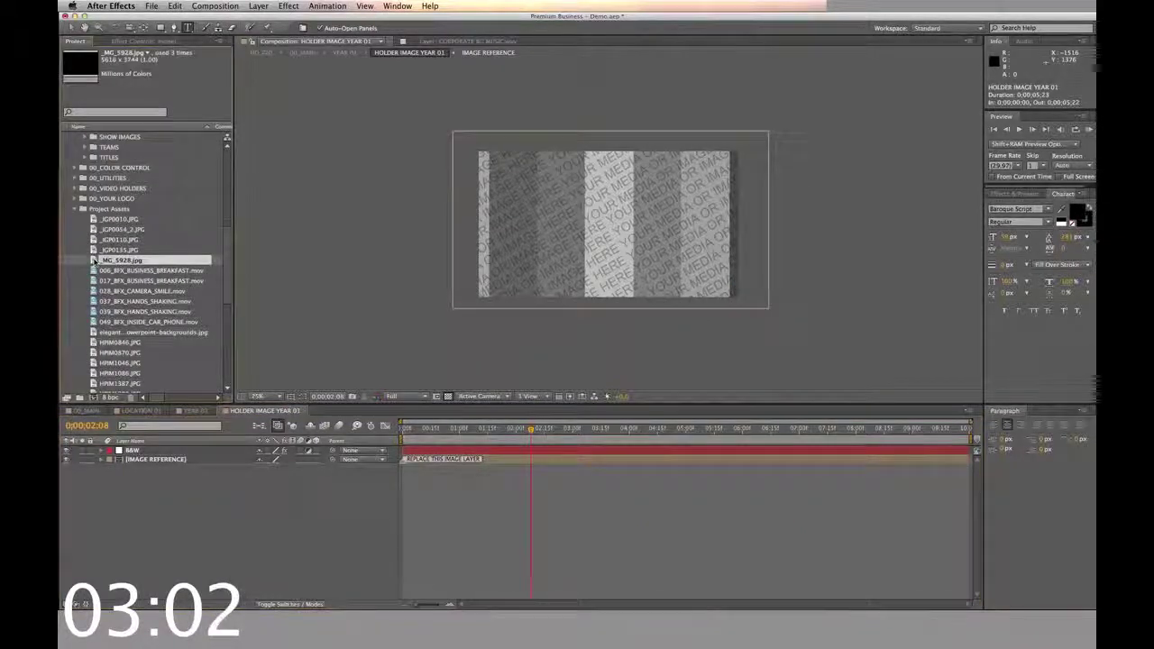
pyautogui.moveTo(94, 260); pyautogui.dragTo(541, 459)
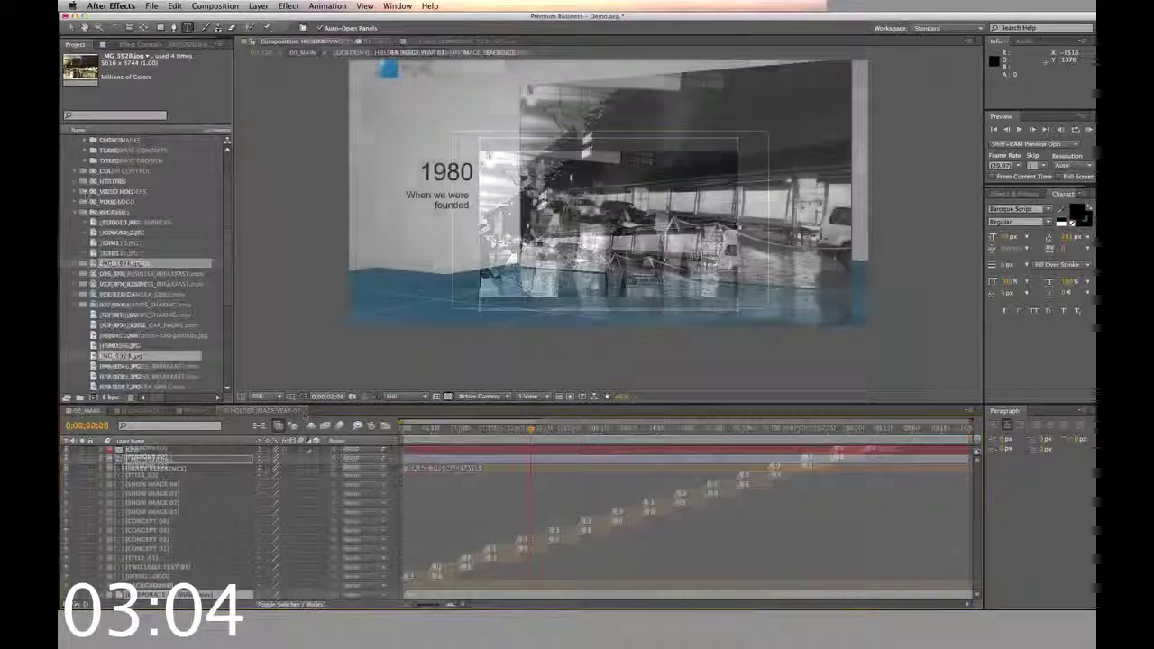
# Open LOCATION 01, set its title to "Our Headquarters" and replace the placeholder with the office's postal address.
pyautogui.doubleClick(103, 202)
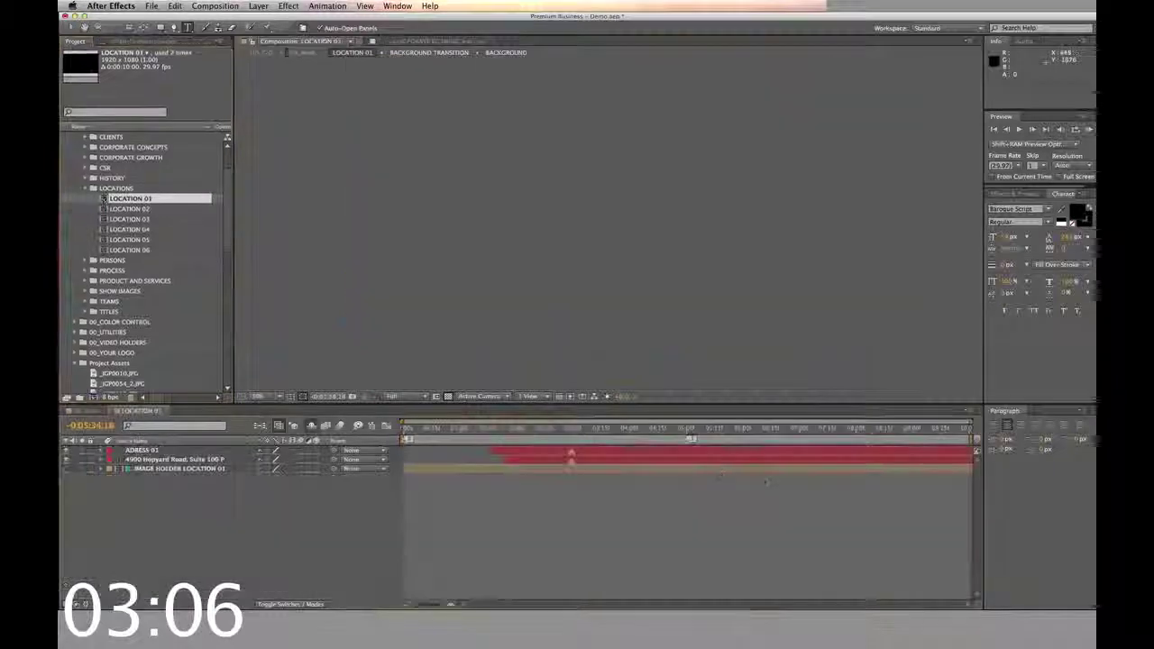
pyautogui.click(631, 431)
pyautogui.click(635, 452)
pyautogui.write('Our Head')
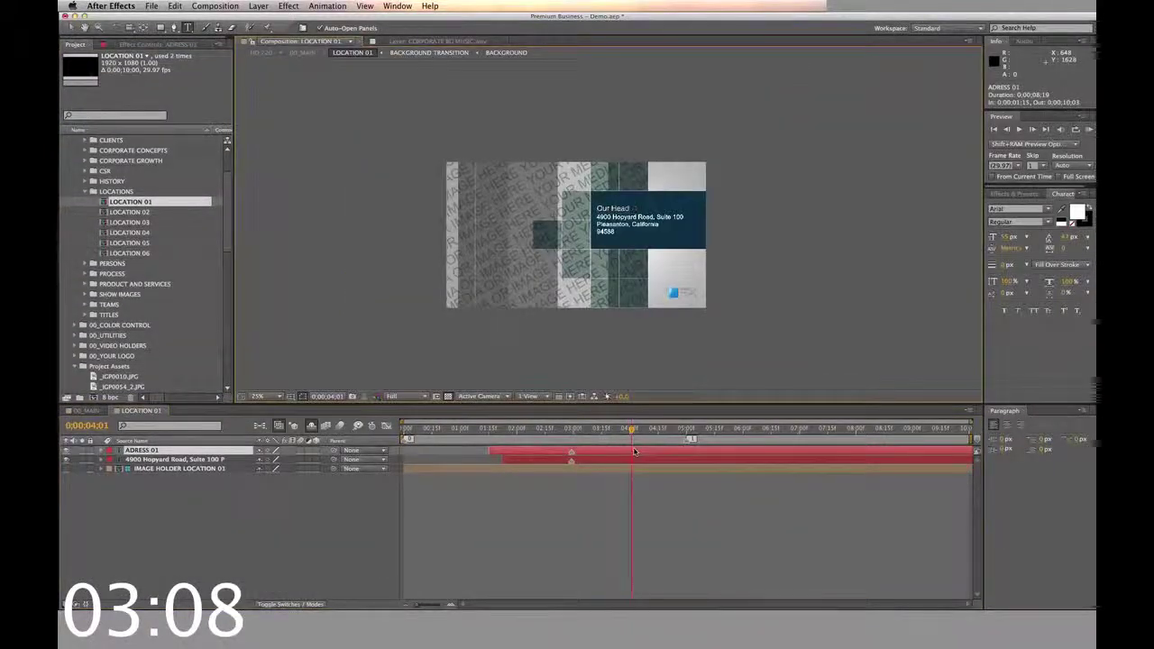
pyautogui.write('quarters')
pyautogui.click(633, 460)
# Place _IGP0010.JPG in the IMAGE HOLDER LOCATION 01 composition to replace the image placeholder.
pyautogui.click(622, 471)
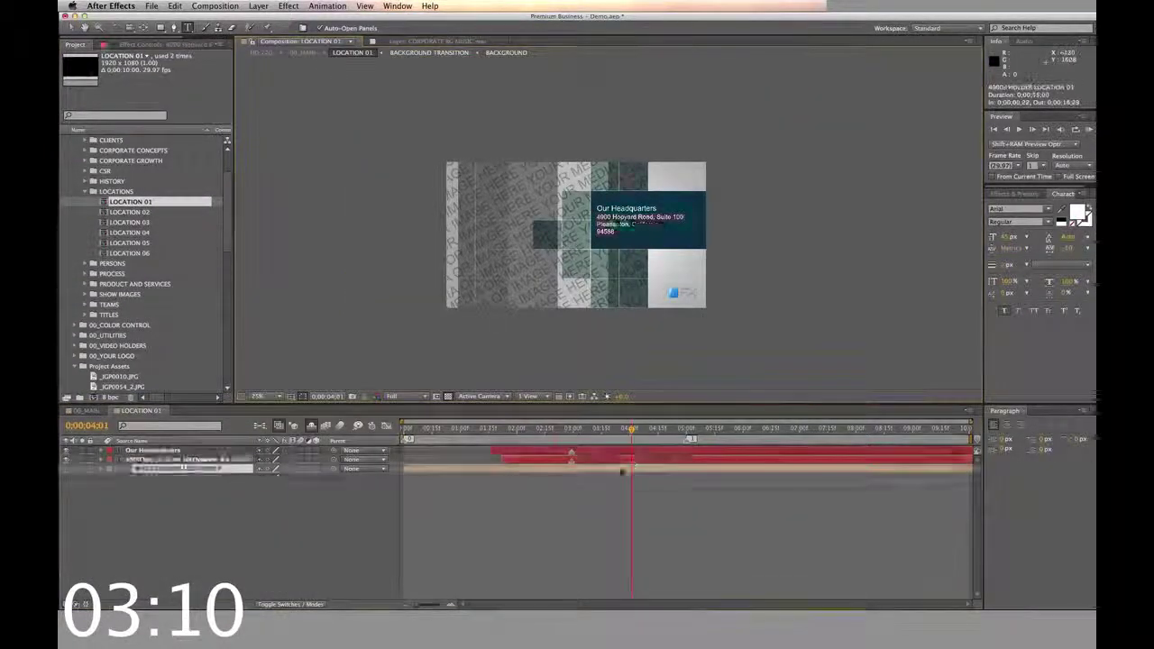
pyautogui.doubleClick(622, 470)
pyautogui.moveTo(119, 377); pyautogui.dragTo(130, 464)
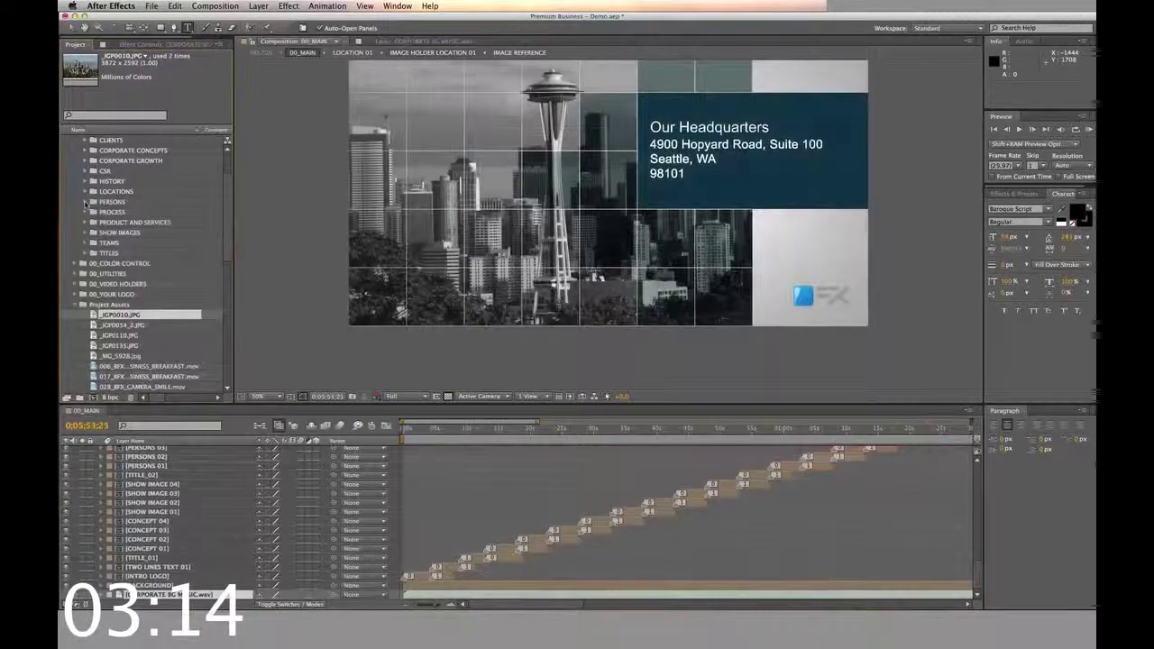
# Open PERSONS 01 and replace the placeholder name above the CEO title with the person's full name.
pyautogui.doubleClick(126, 212)
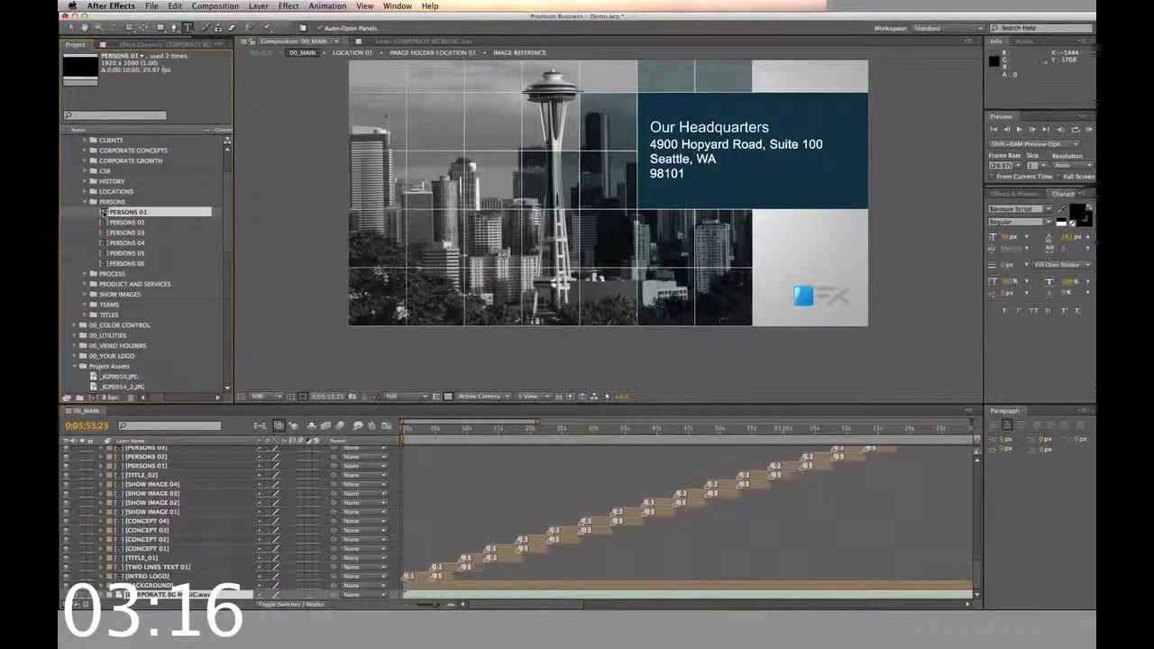
pyautogui.click(642, 436)
pyautogui.click(643, 455)
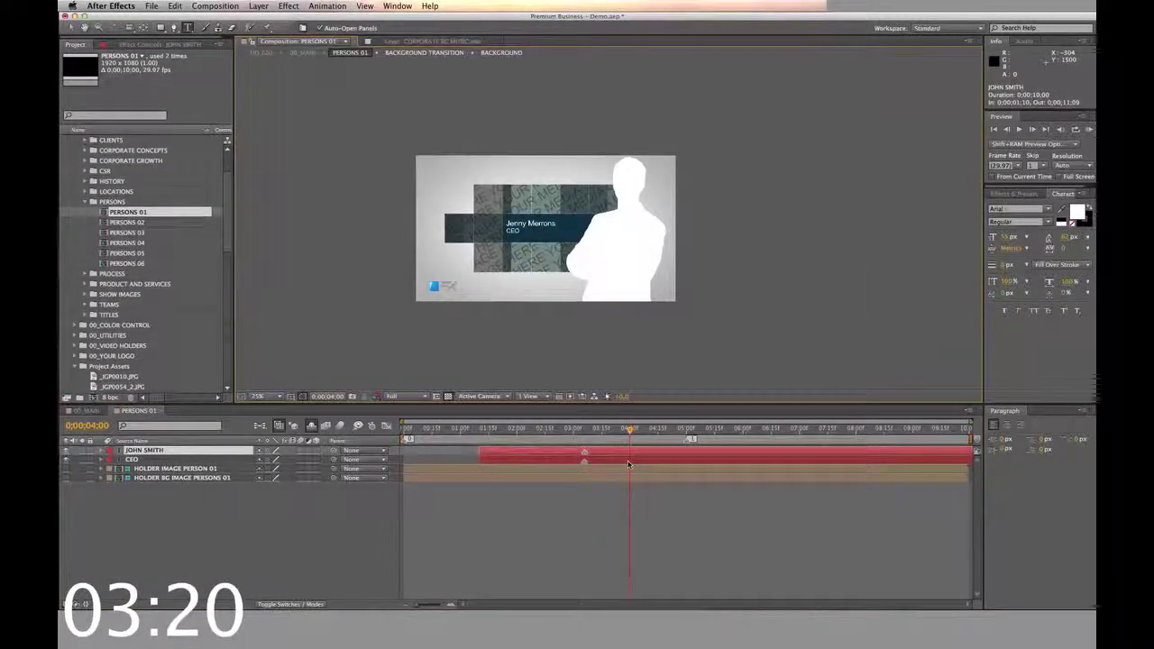
# Place SHOT_01.mov in the HOLDER IMAGE PERSON 01 composition to replace the man silhouette.
pyautogui.scroll(-8, 135, 346)
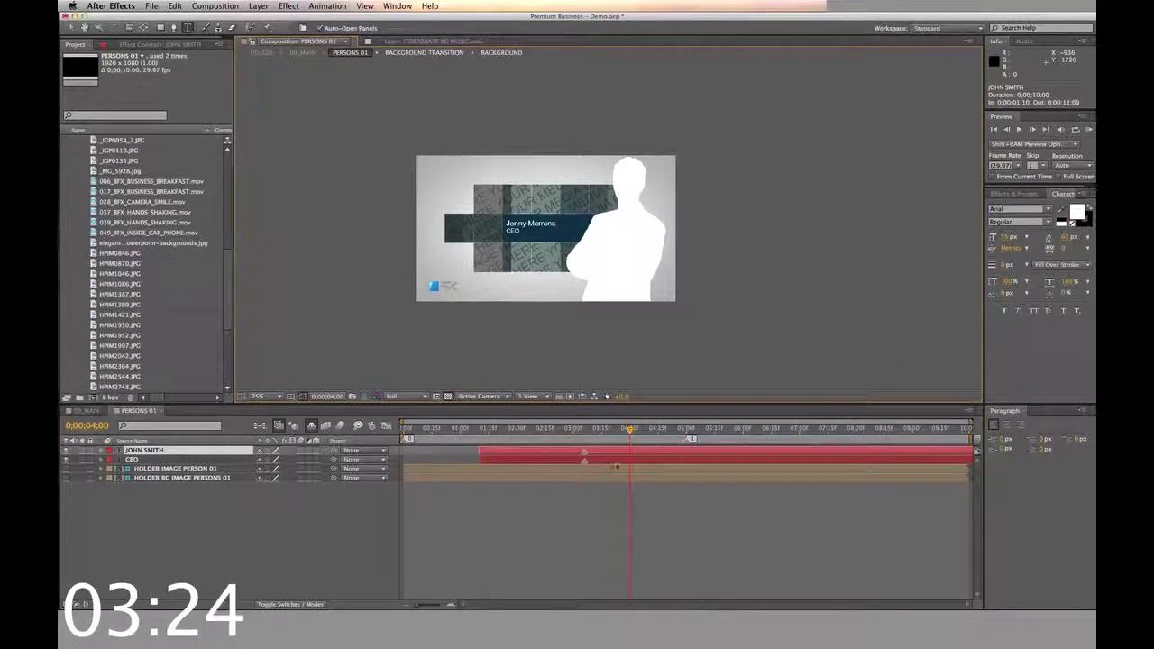
pyautogui.doubleClick(639, 471)
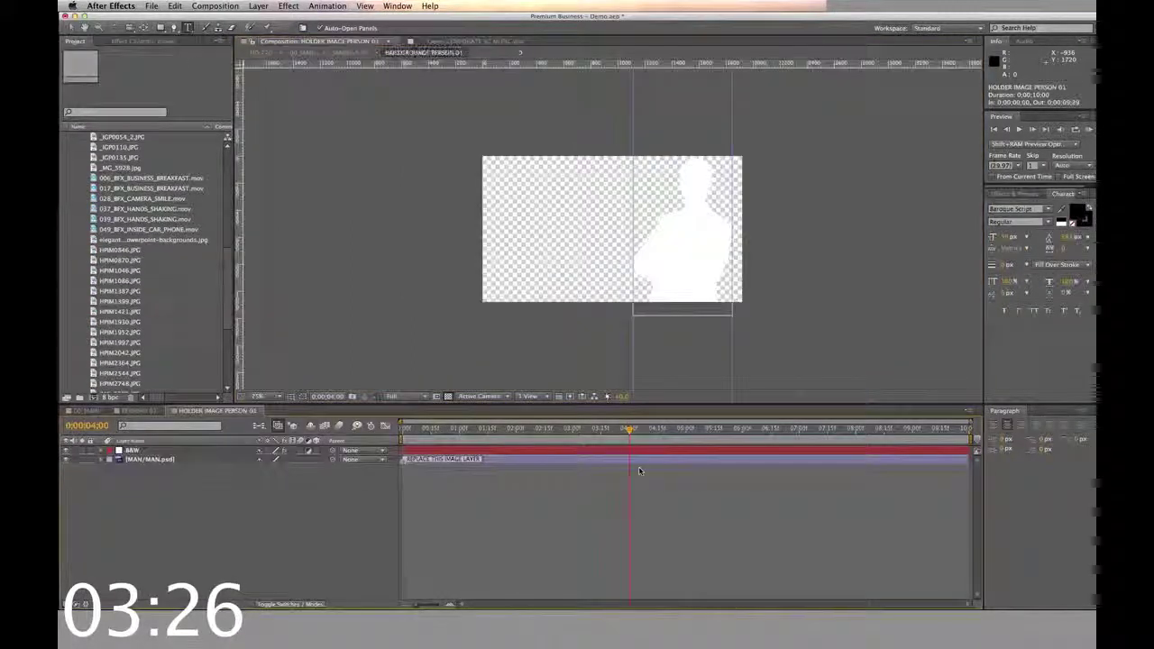
pyautogui.scroll(-4, 178, 294)
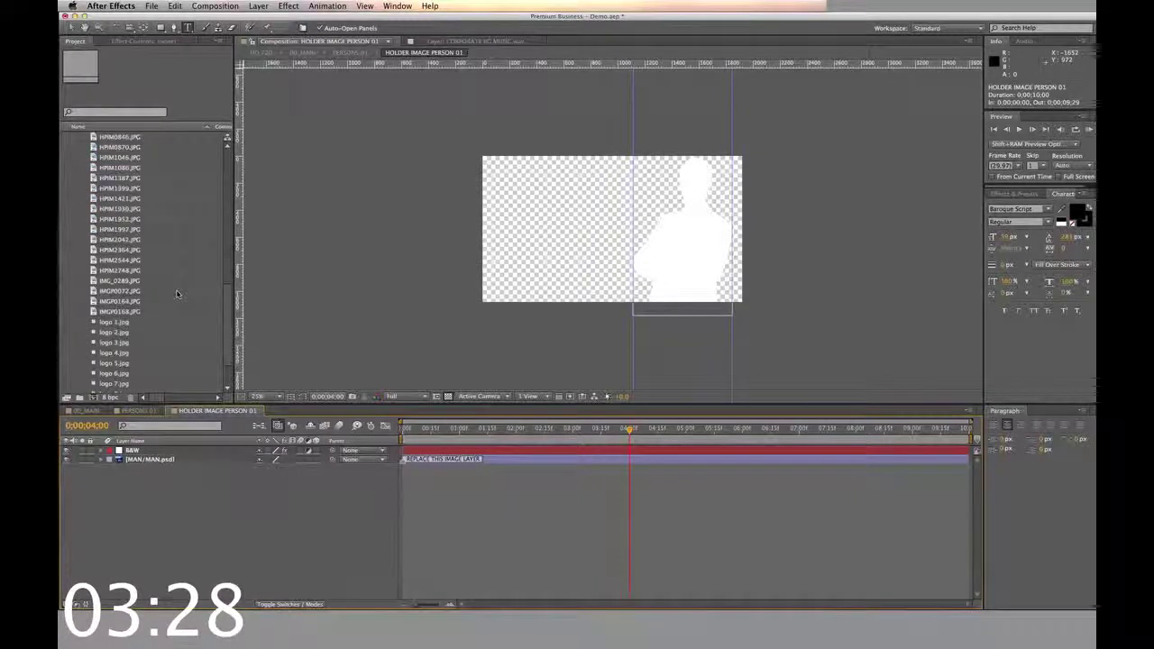
pyautogui.scroll(-2, 176, 298)
pyautogui.click(95, 362)
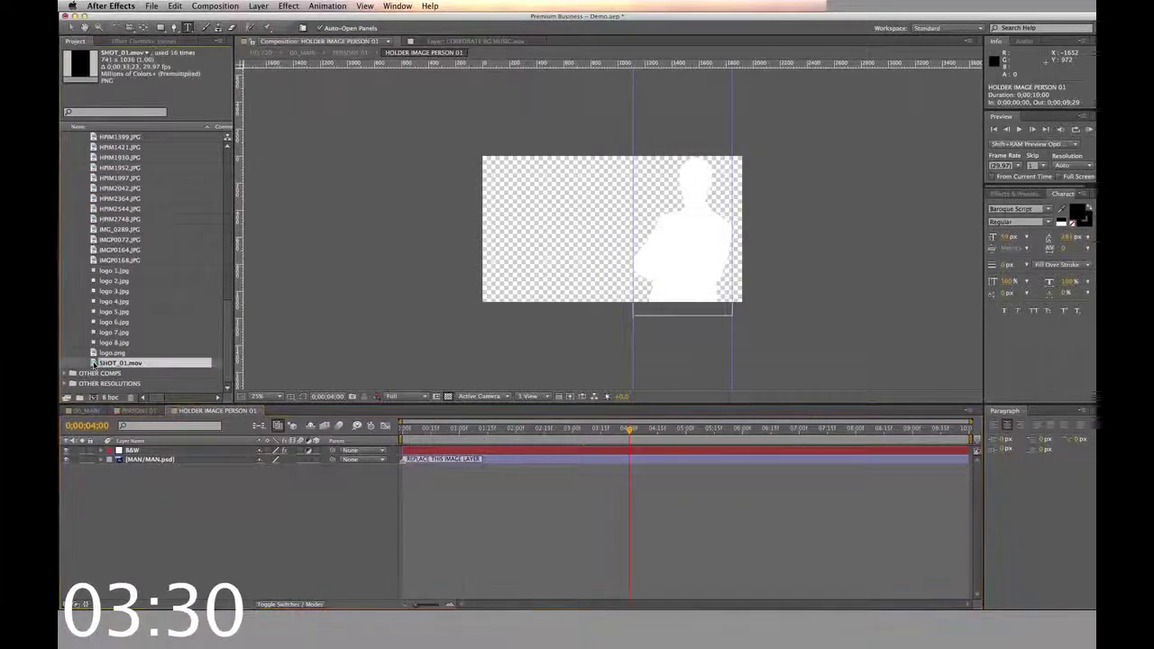
pyautogui.moveTo(95, 363); pyautogui.dragTo(102, 459)
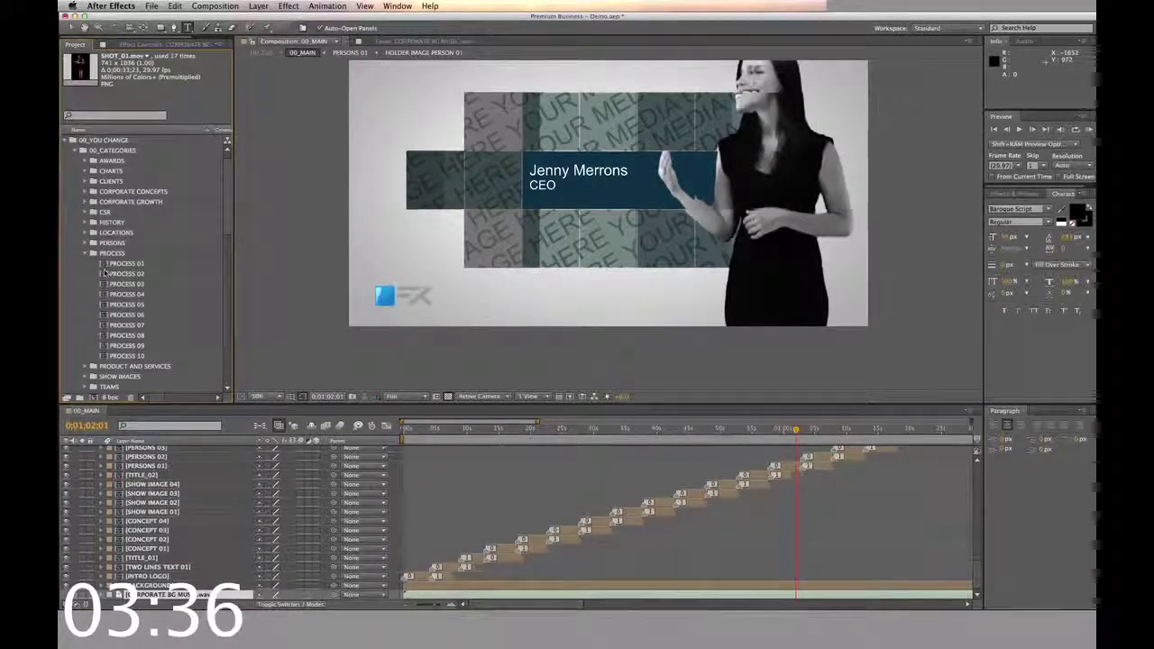
# Open the PROCESS 01 composition and set its title text to "Process Step 1".
pyautogui.click(106, 264)
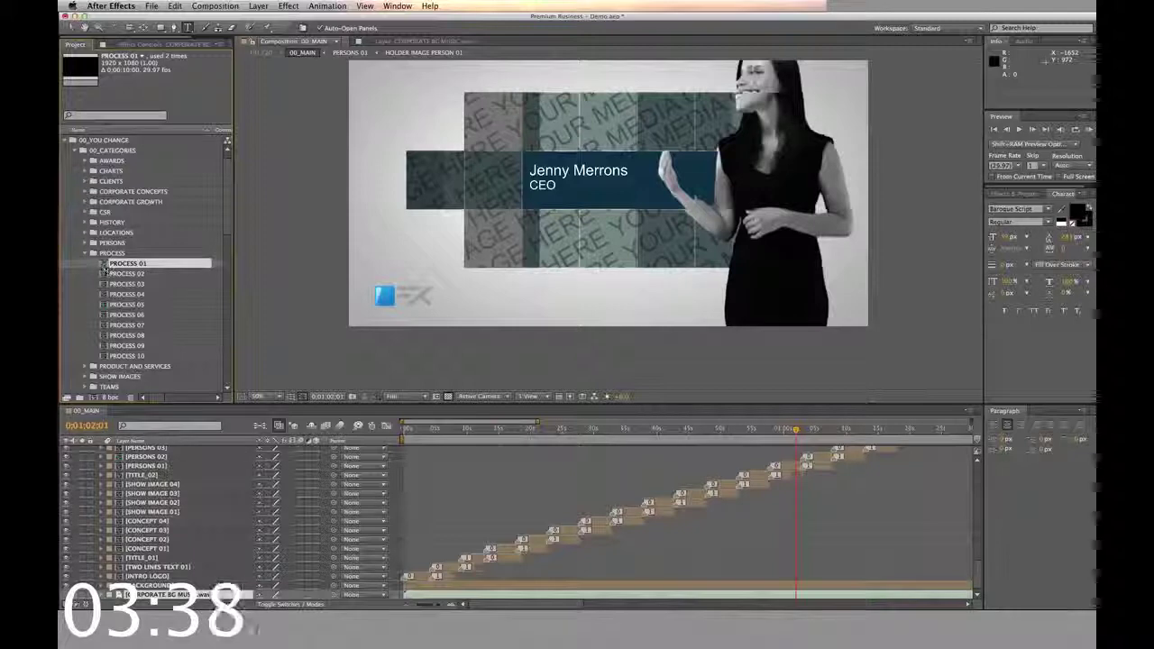
pyautogui.doubleClick(103, 265)
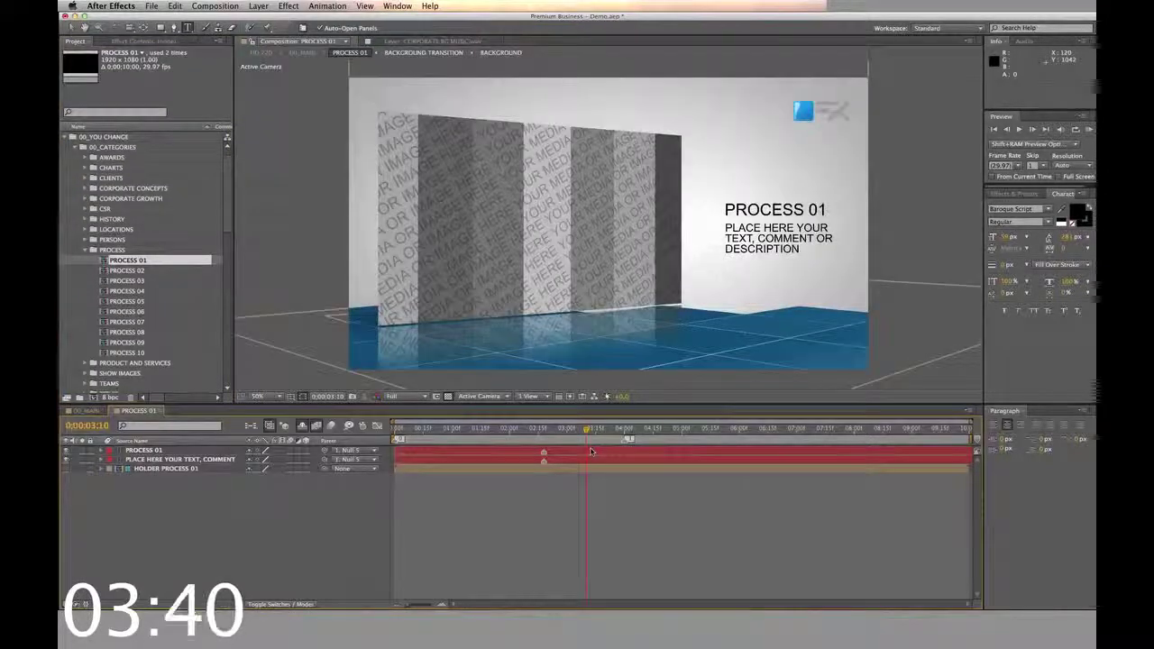
pyautogui.doubleClick(592, 451)
pyautogui.write('Process Step 1')
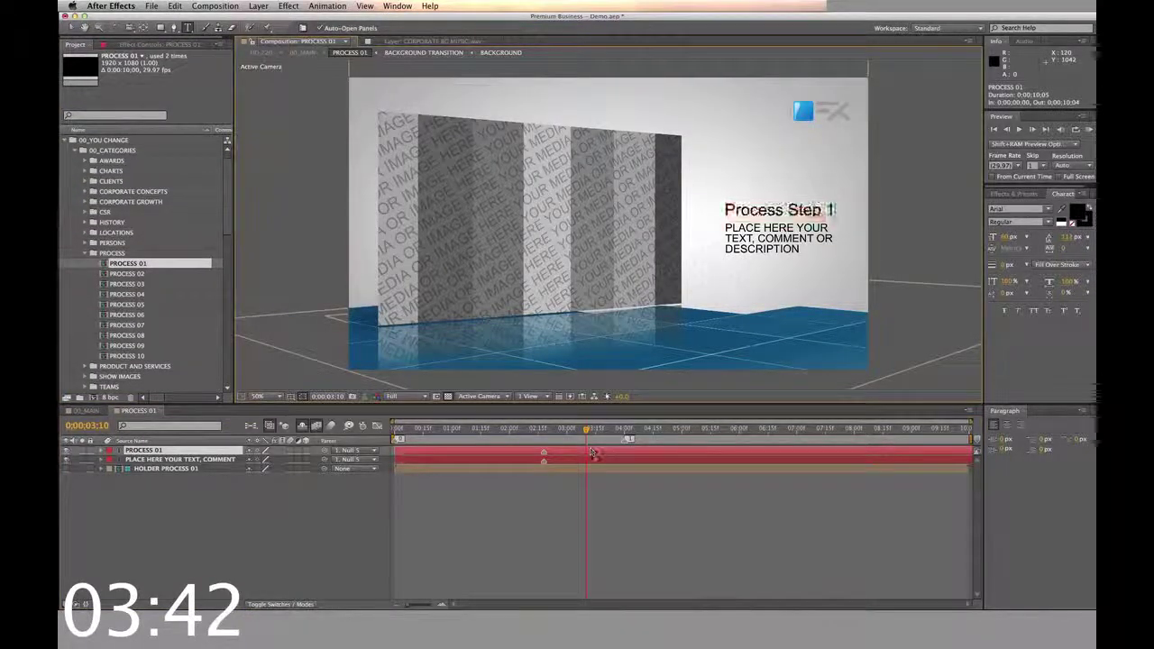
# Replace the placeholder description under the PROCESS 01 title with "How we accomplish Goals", breaking the line before "Goals".
pyautogui.doubleClick(596, 460)
pyautogui.write('Ho we accomplish')
pyautogui.press('Return')
pyautogui.write('Goals')
pyautogui.press('Left')
pyautogui.press('Left')
pyautogui.press('Left')
pyautogui.press('Left')
pyautogui.press('Left')
# Place HPIM1086.JPG above the IMAGE REFERENCE layer in HOLDER PROCESS 01 to replace the image placeholder.
pyautogui.doubleClick(608, 468)
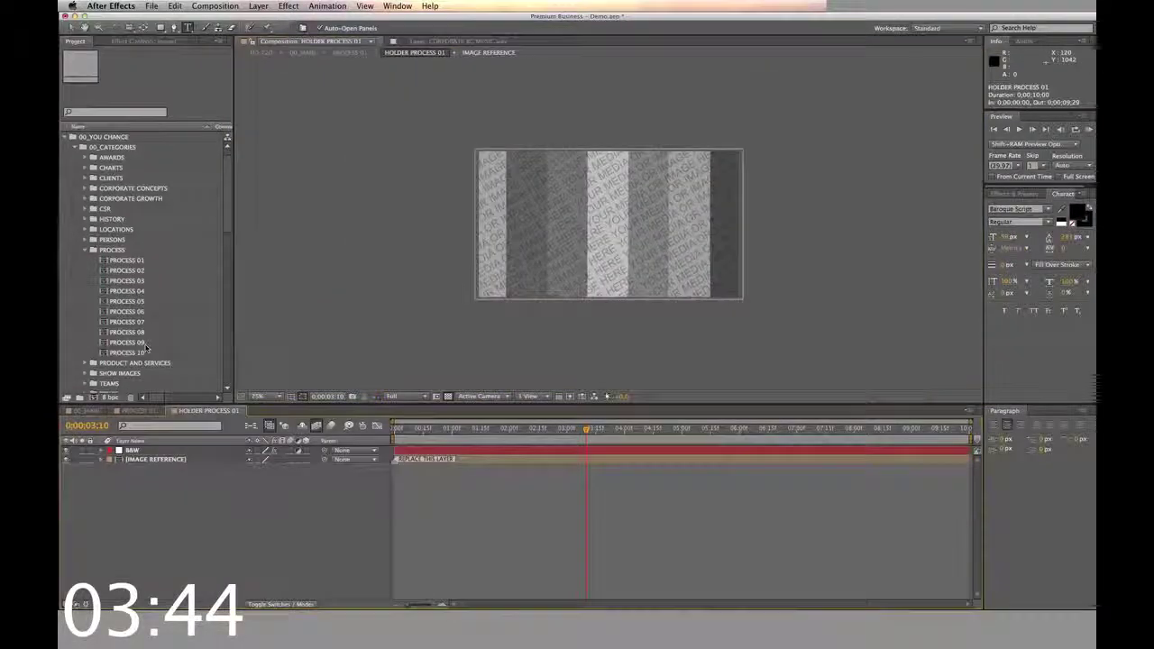
pyautogui.scroll(-5, 117, 270)
pyautogui.click(96, 354)
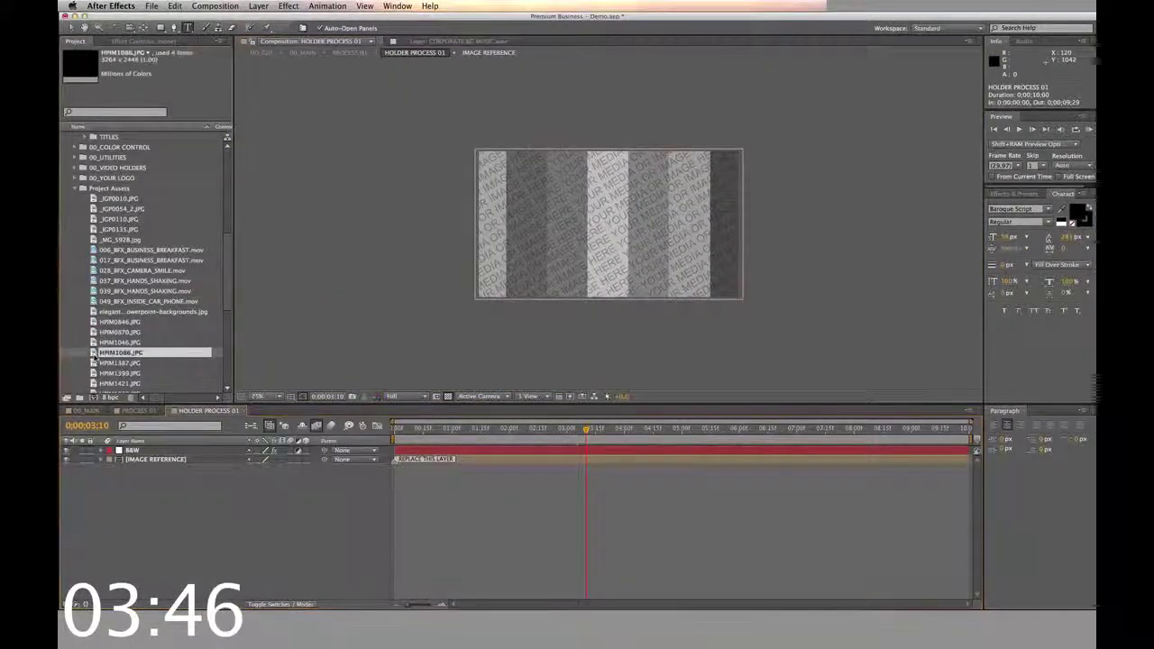
pyautogui.moveTo(94, 361); pyautogui.dragTo(162, 456)
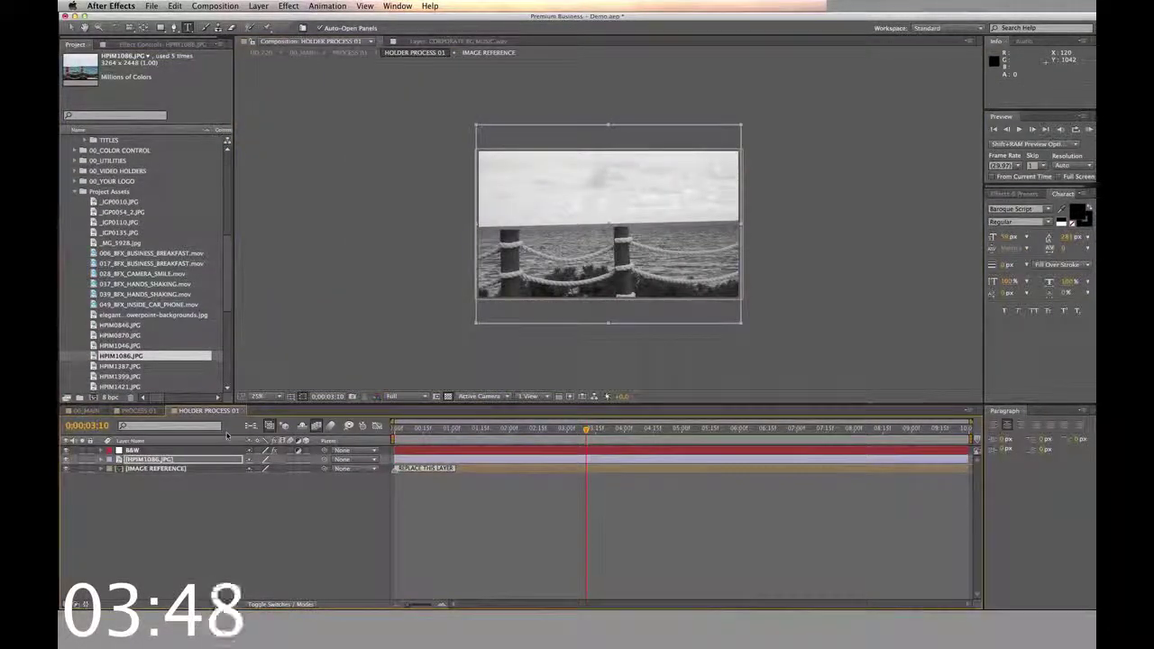
pyautogui.click(243, 411)
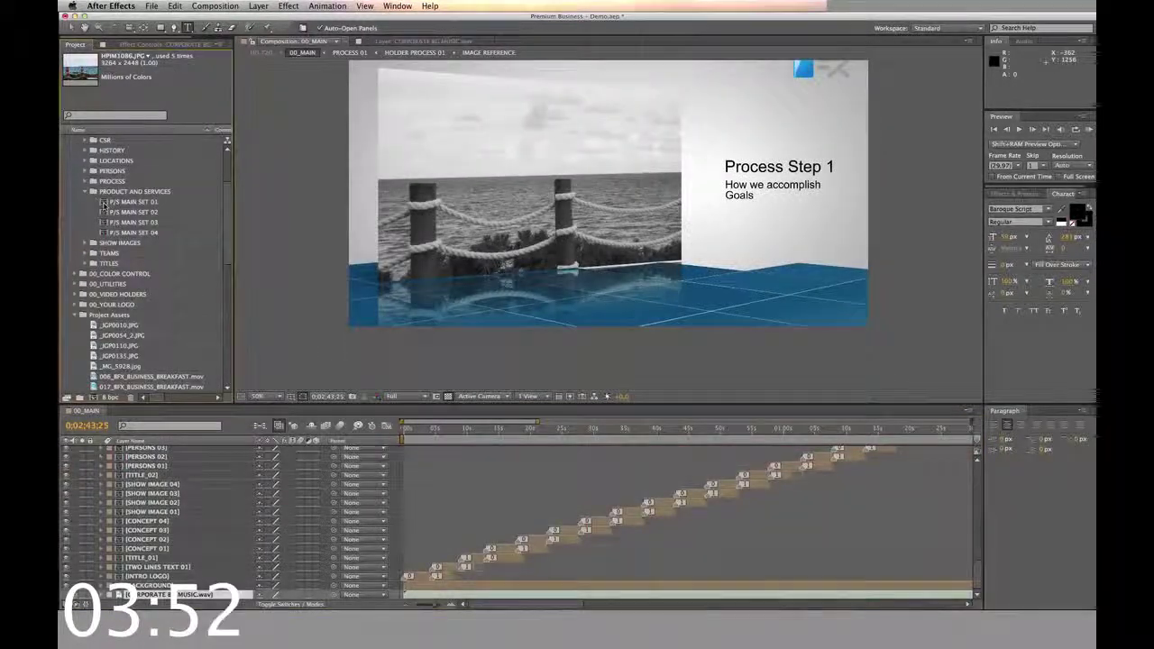
# Open P/S MAIN SET 01 and place _IGP0010.JPG over the upper-left placeholder in its HOLDER P/S 0-1 SET 01 composition.
pyautogui.doubleClick(105, 204)
pyautogui.doubleClick(457, 570)
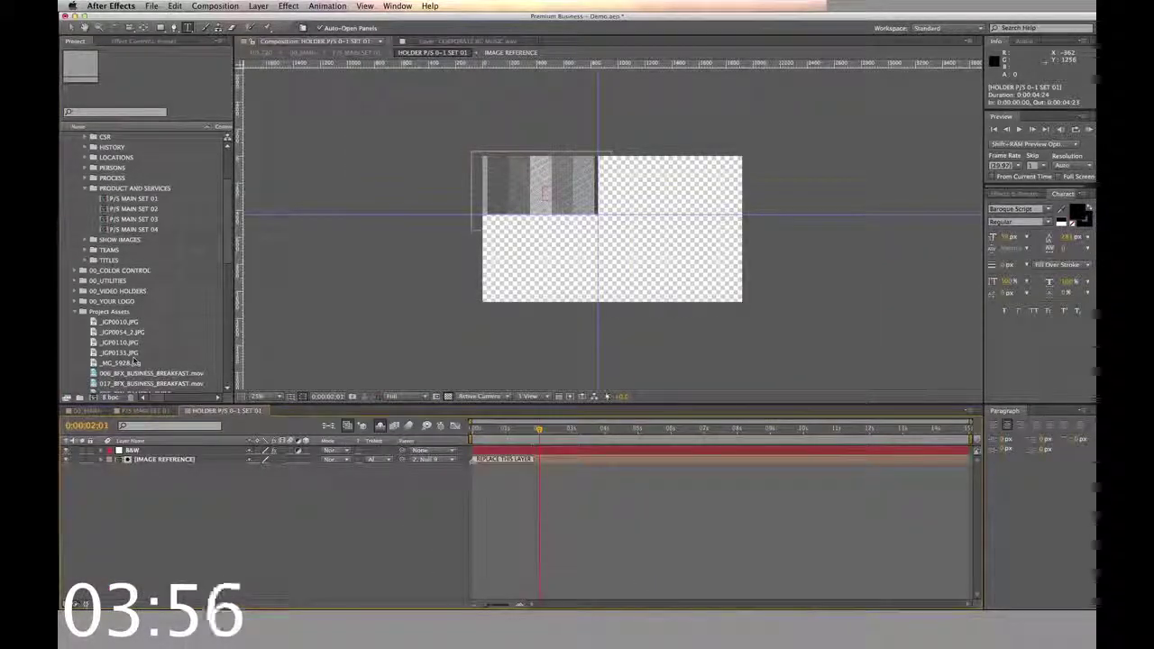
pyautogui.click(94, 322)
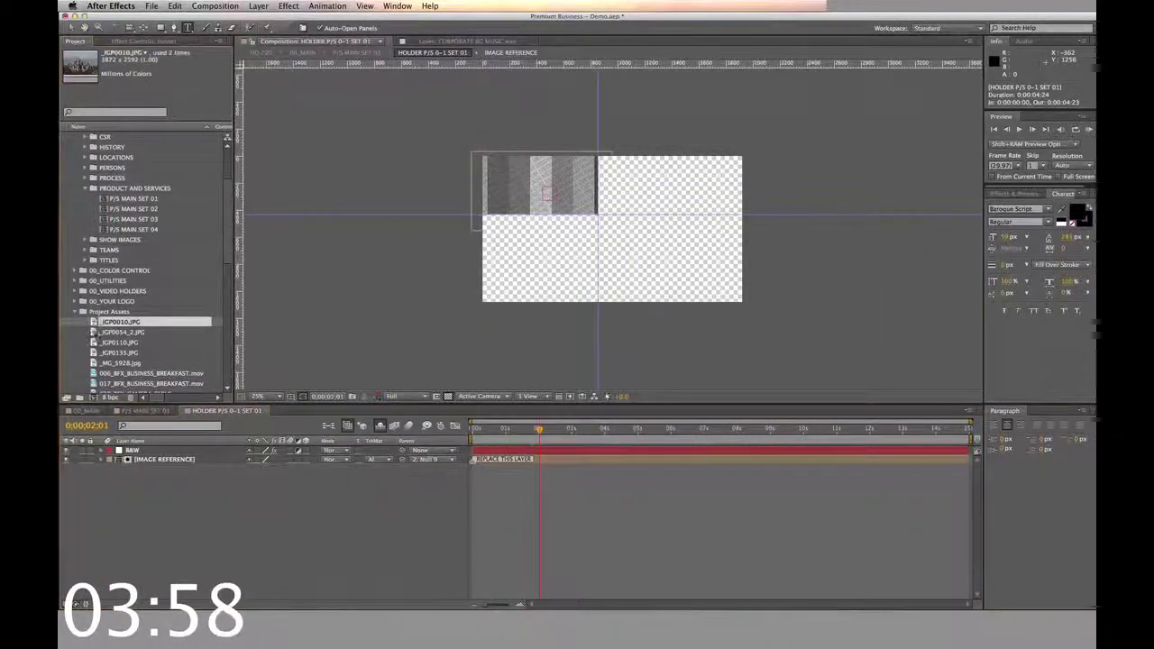
pyautogui.moveTo(110, 396); pyautogui.dragTo(211, 467)
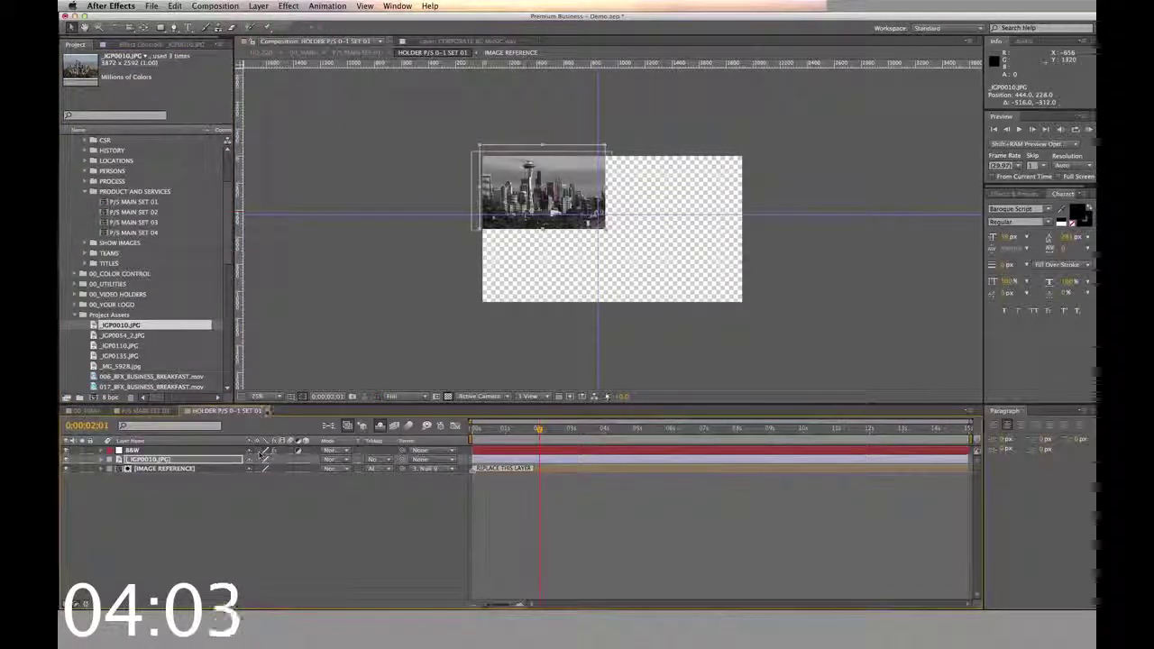
pyautogui.click(263, 410)
pyautogui.click(517, 478)
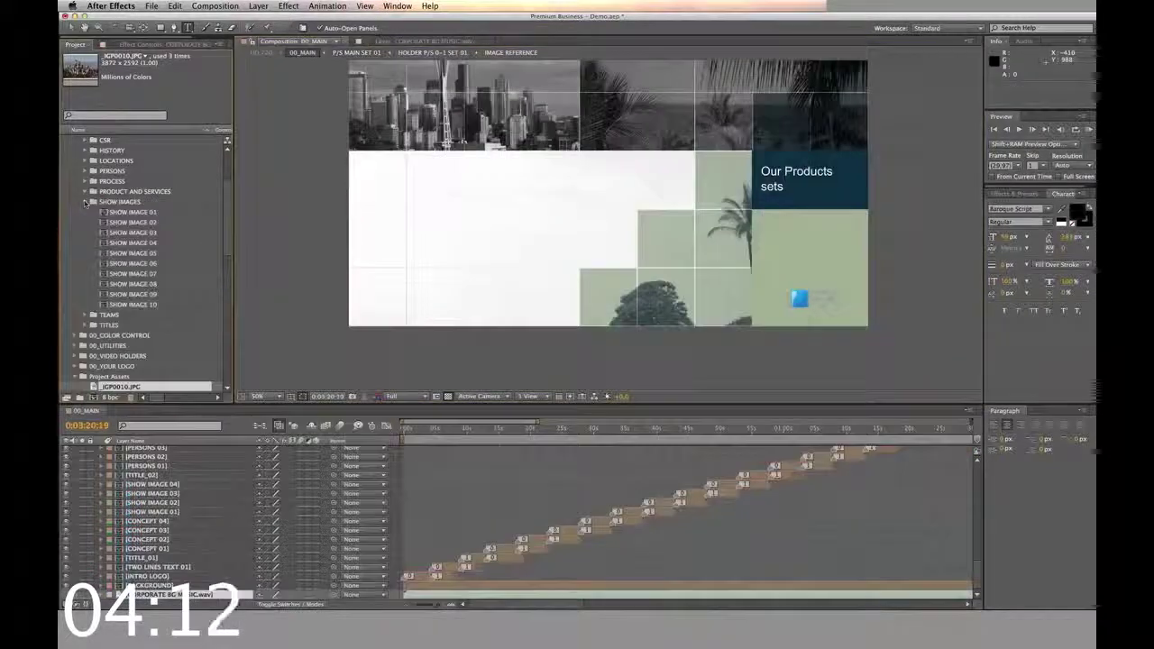
# Open SHOW IMAGE 01 and place HPIM2544.JPG above the IMAGE REFERENCE layer in its HOLDER SHOW IMAGE 01 composition.
pyautogui.click(104, 212)
pyautogui.doubleClick(103, 212)
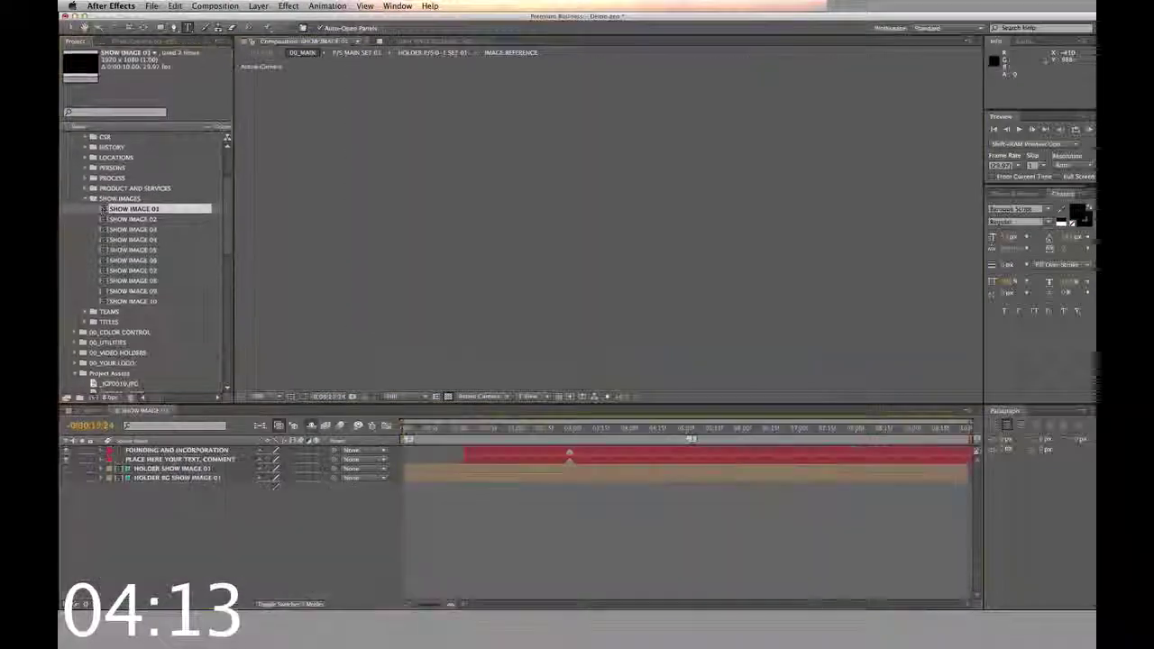
pyautogui.click(515, 430)
pyautogui.moveTo(517, 430); pyautogui.dragTo(560, 430)
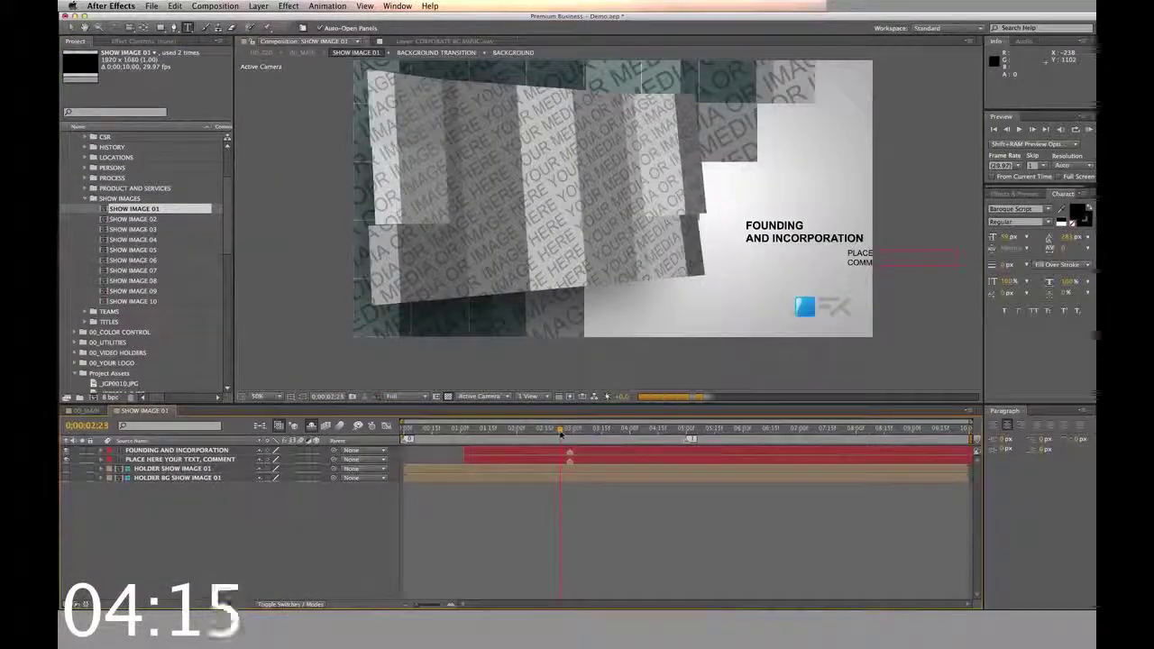
pyautogui.scroll(-10, 144, 271)
pyautogui.click(119, 352)
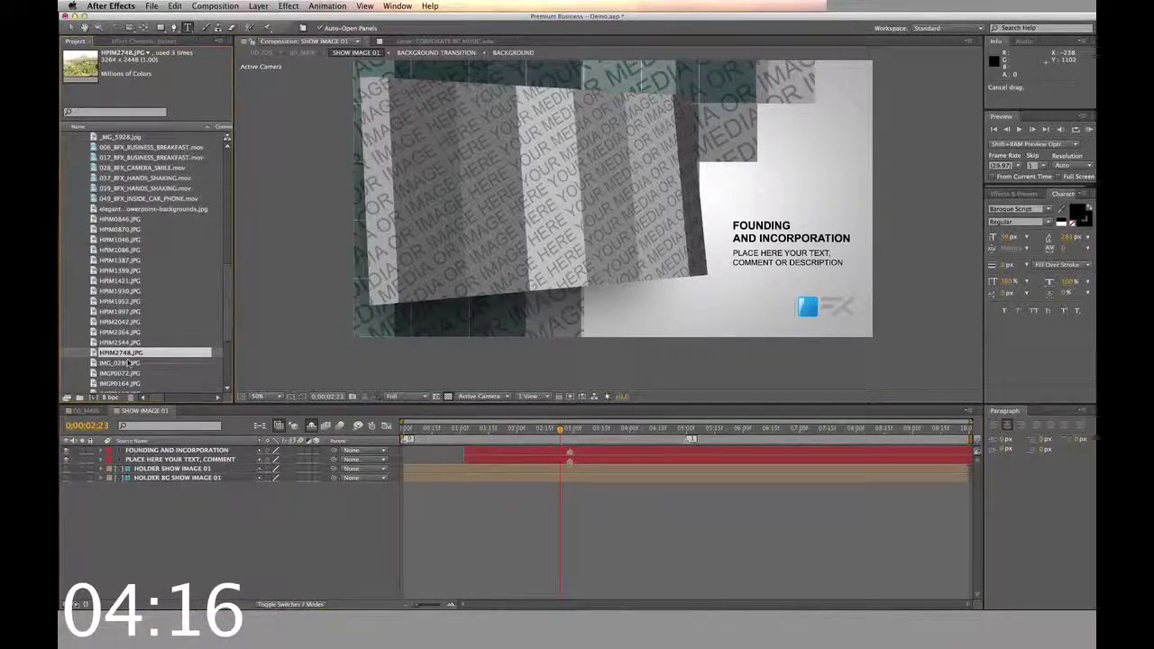
pyautogui.doubleClick(178, 469)
pyautogui.click(116, 341)
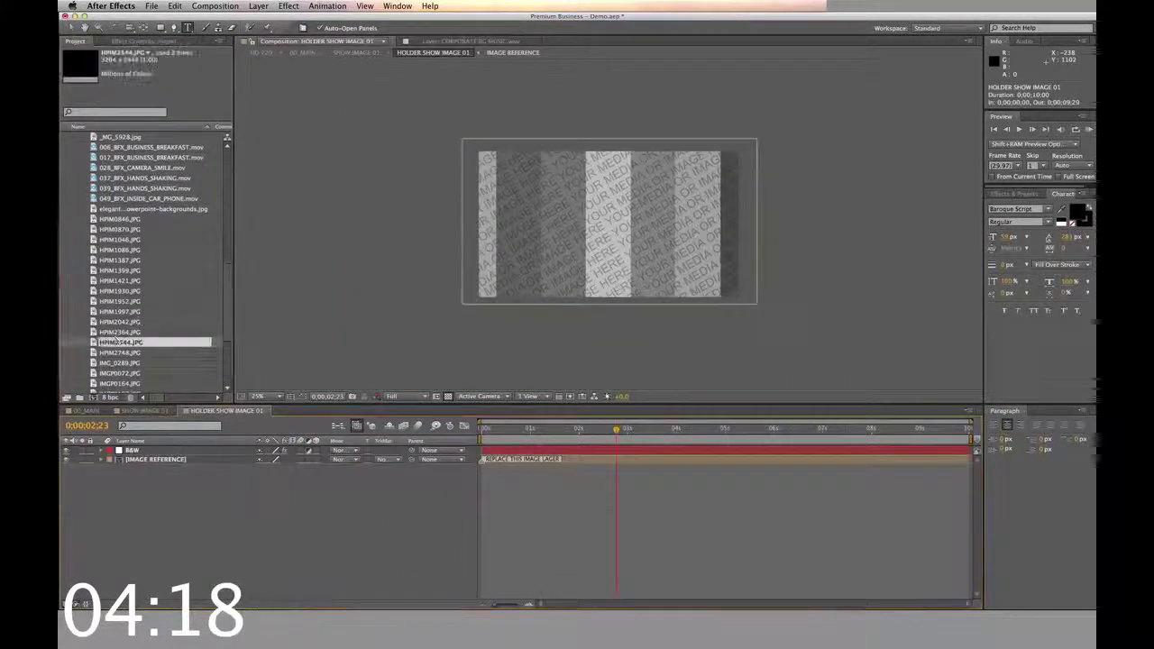
pyautogui.moveTo(117, 341); pyautogui.dragTo(109, 458)
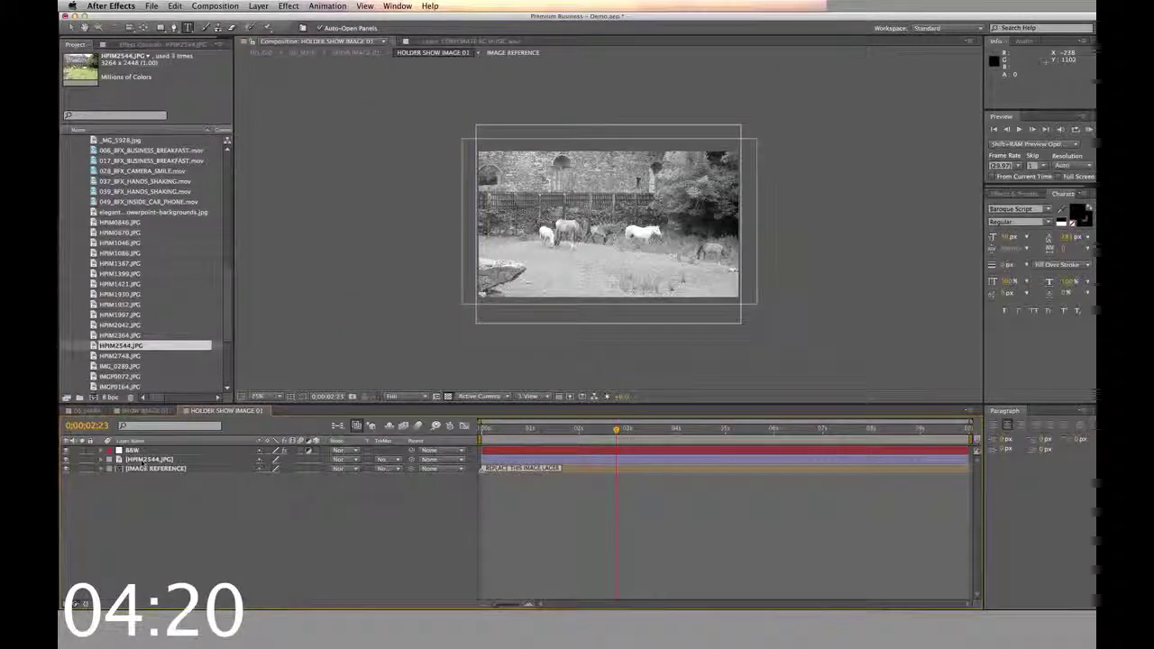
pyautogui.click(267, 411)
pyautogui.doubleClick(622, 455)
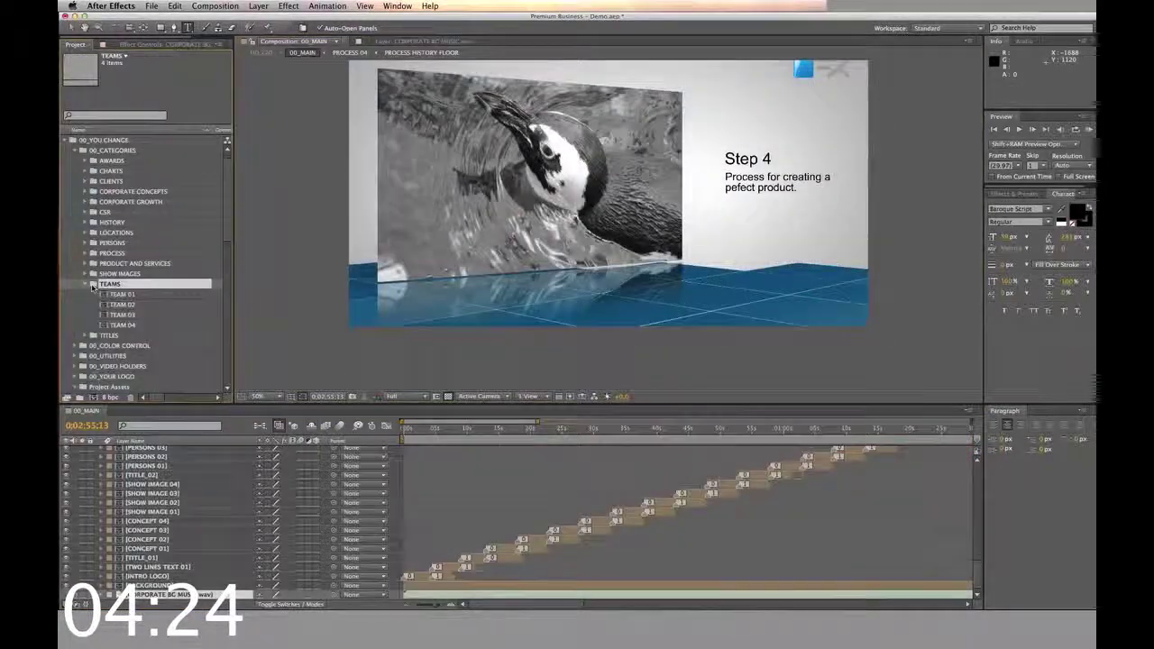
# Open TEAM 01, place SHOT_01.mov in its HOLDER PERSON 01 TEAM 01 composition and hide the WOMAN HEAD.jpg layer.
pyautogui.doubleClick(104, 294)
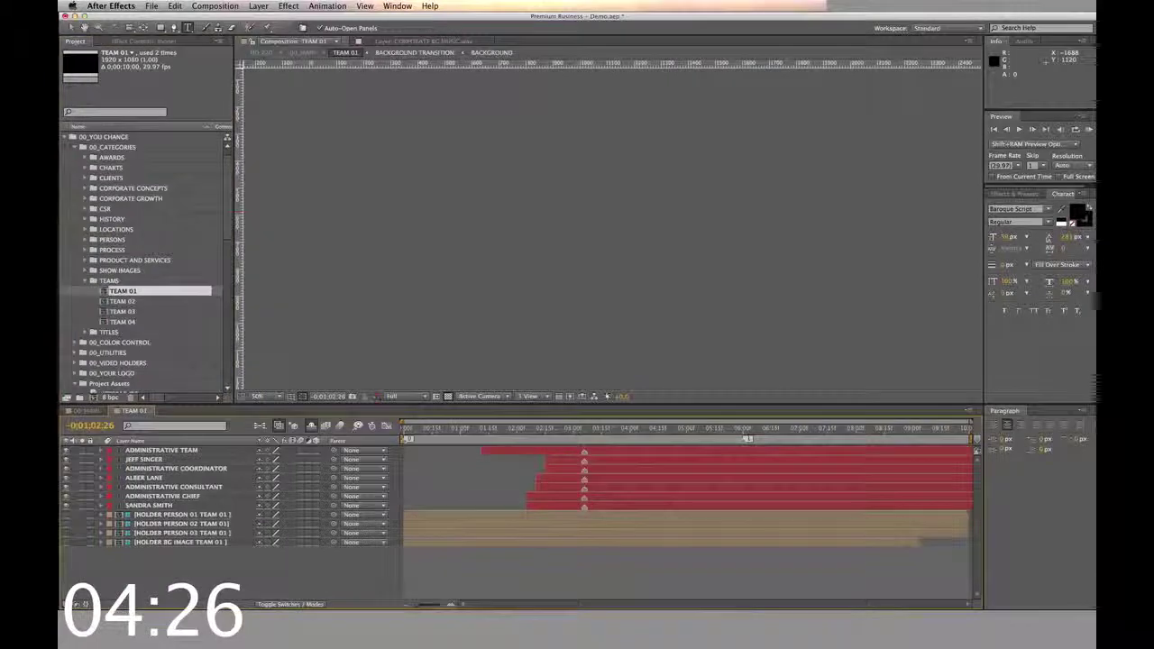
pyautogui.click(630, 436)
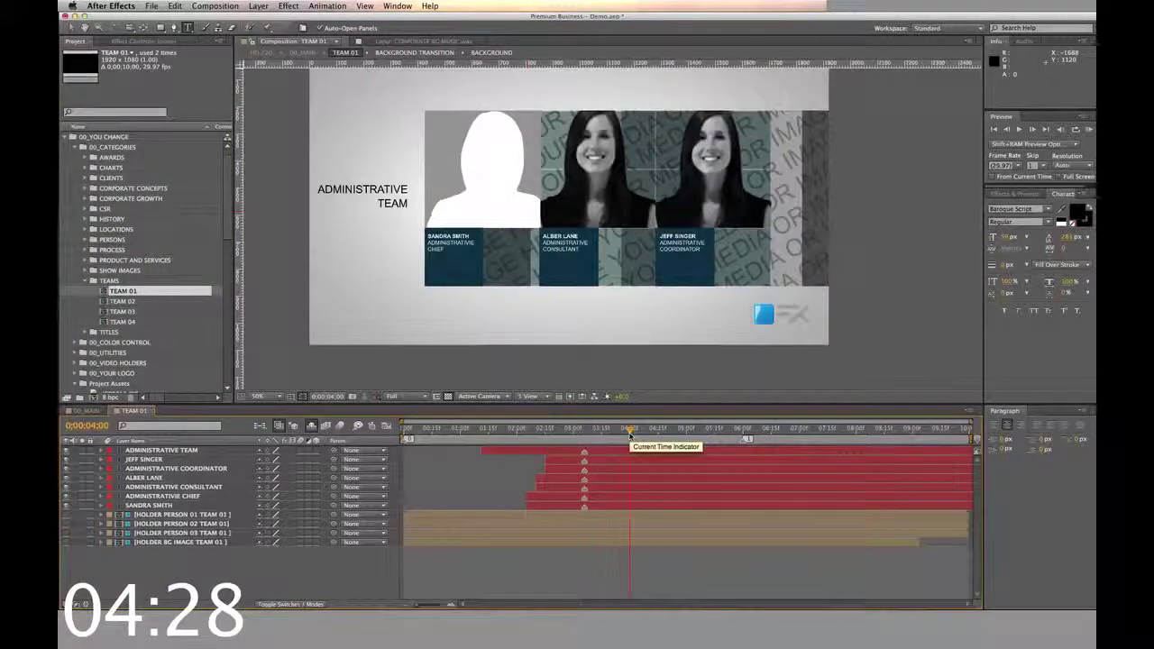
pyautogui.click(638, 516)
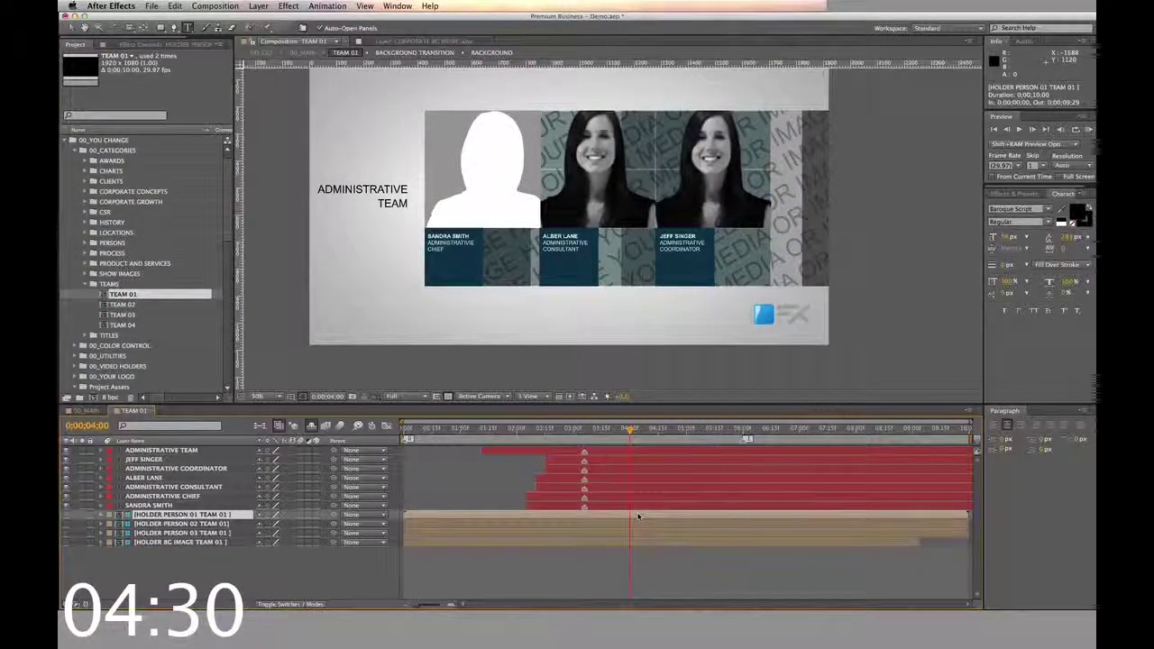
pyautogui.doubleClick(638, 516)
pyautogui.scroll(-10, 144, 271)
pyautogui.moveTo(120, 376); pyautogui.dragTo(104, 463)
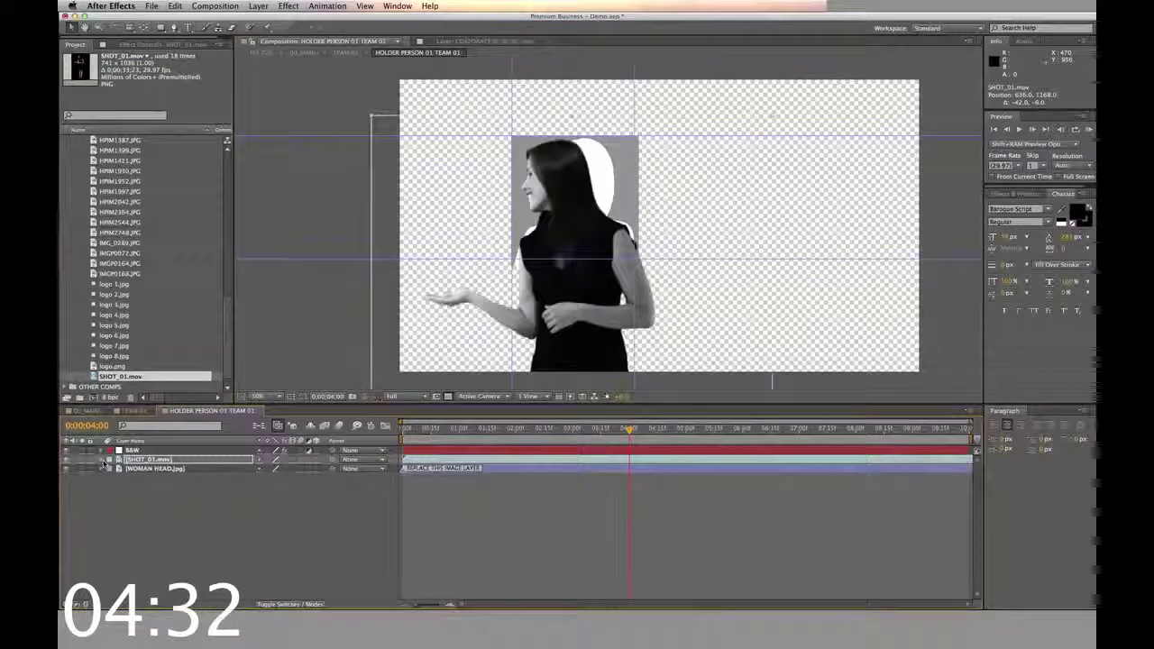
pyautogui.click(67, 469)
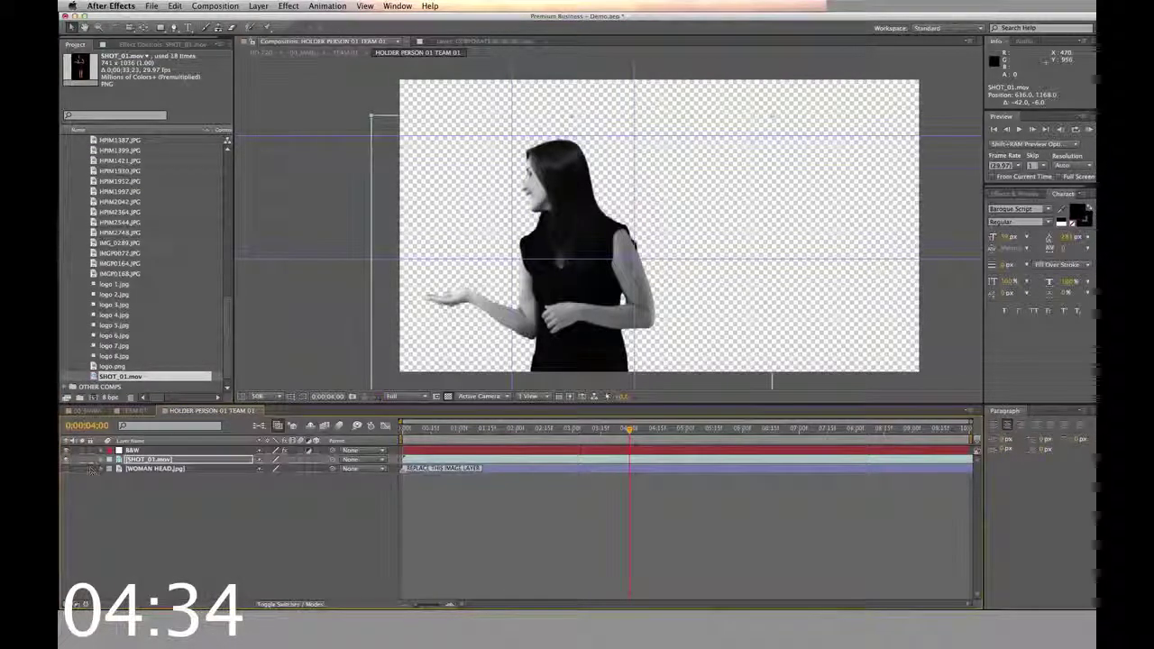
pyautogui.click(262, 411)
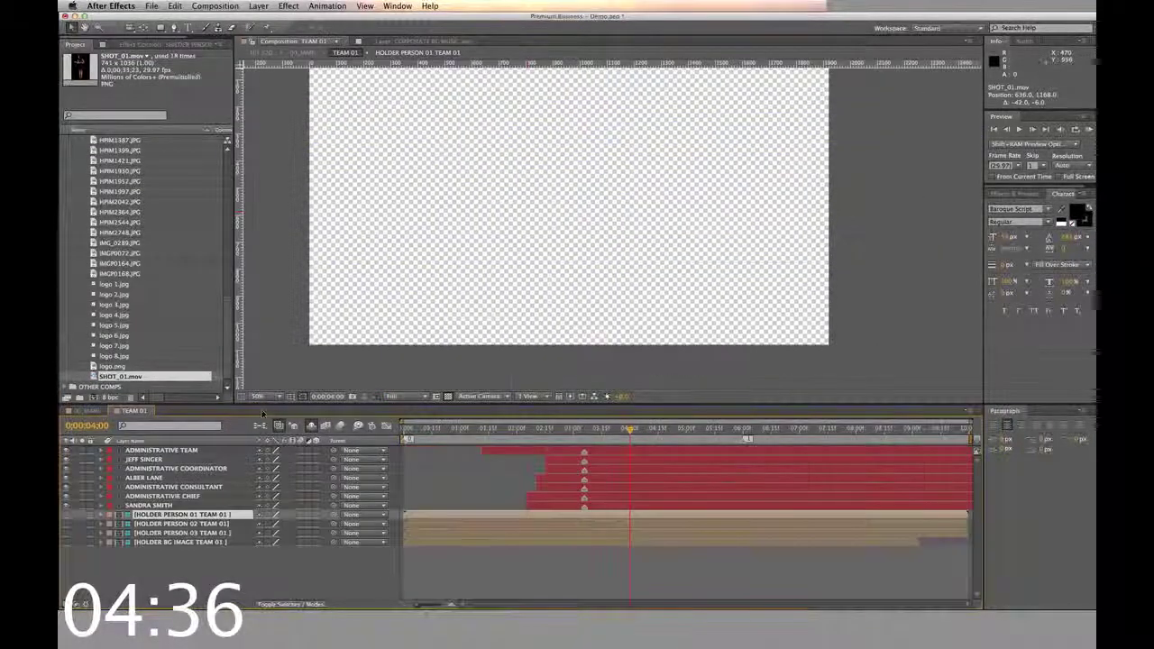
# Open the TITLE_01 composition and select its title text for editing.
pyautogui.scroll(10, 100, 193)
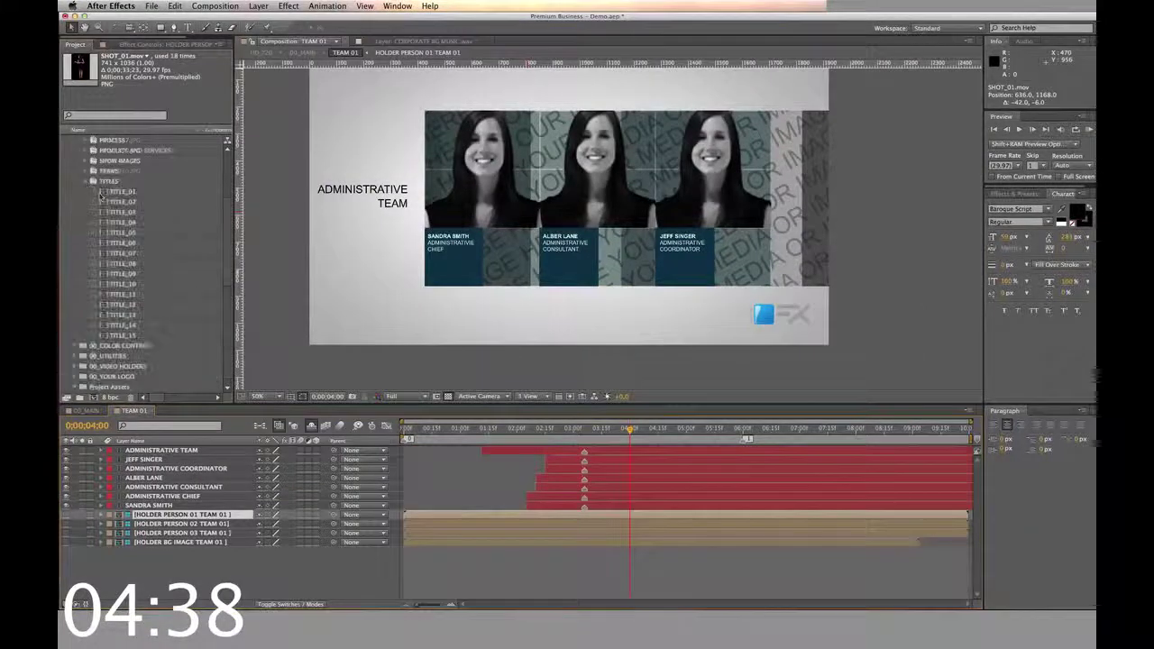
pyautogui.doubleClick(102, 192)
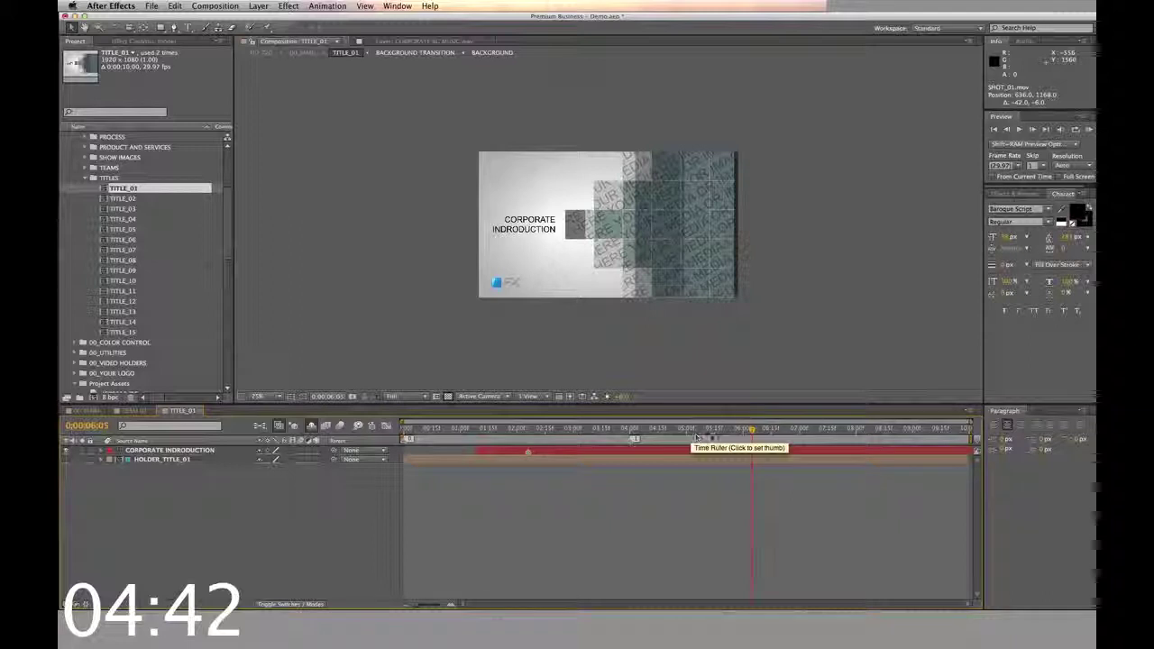
pyautogui.click(750, 451)
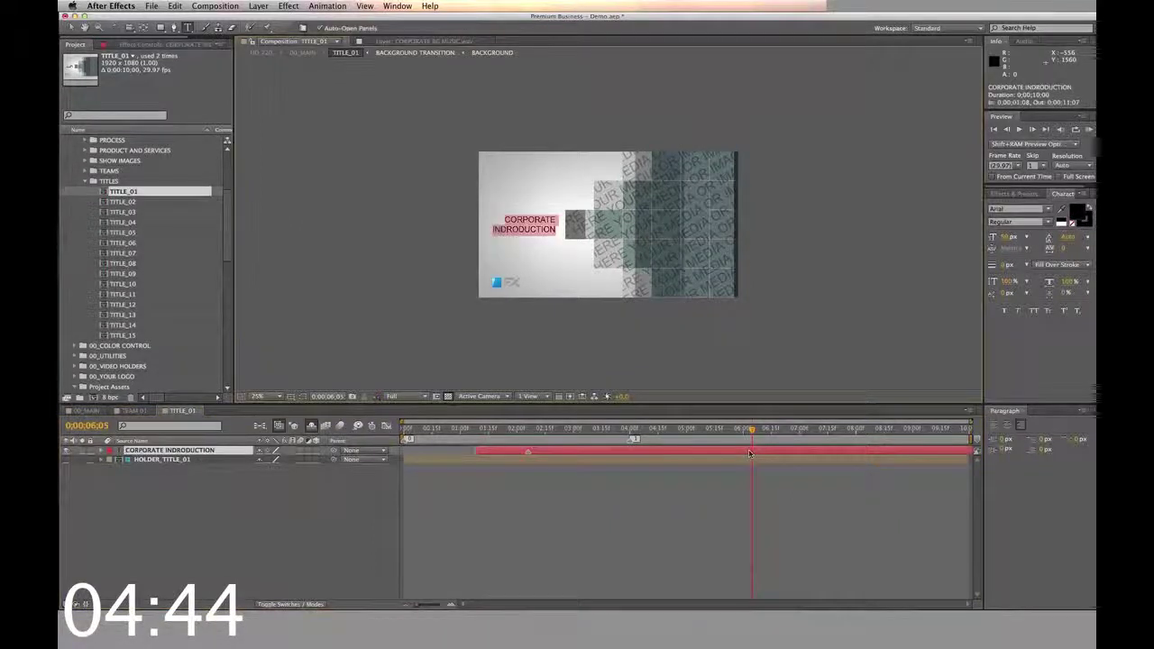
# Place HPIM2748.JPG above the IMAGE REFERENCE layer in HOLDER_TITLE_01 to replace the title's background placeholder.
pyautogui.doubleClick(749, 460)
pyautogui.scroll(-10, 115, 295)
pyautogui.moveTo(120, 218); pyautogui.dragTo(129, 460)
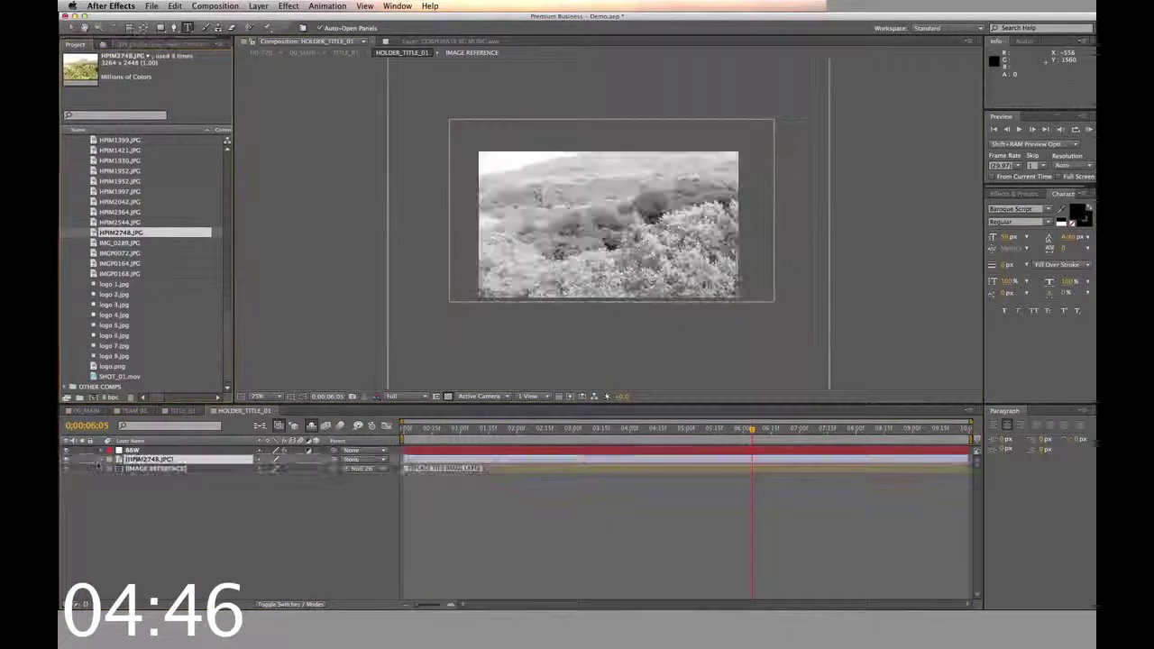
pyautogui.click(279, 411)
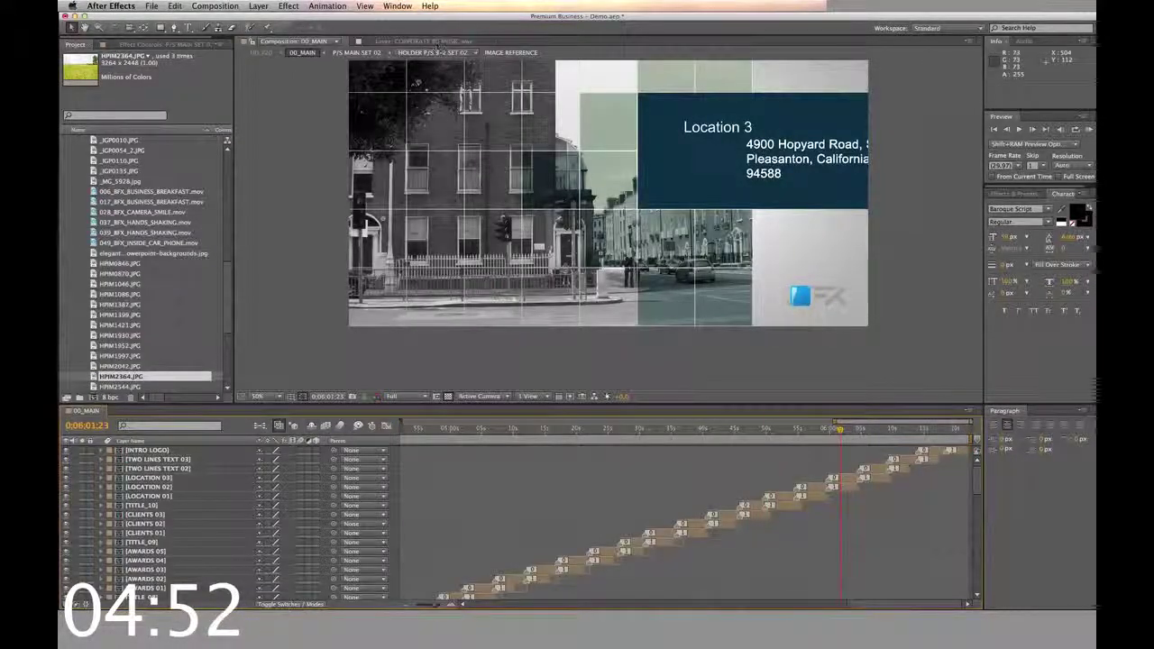
# Render the 00_MAIN composition through the render queue to an output file named Premium Business Demo.
pyautogui.click(215, 6)
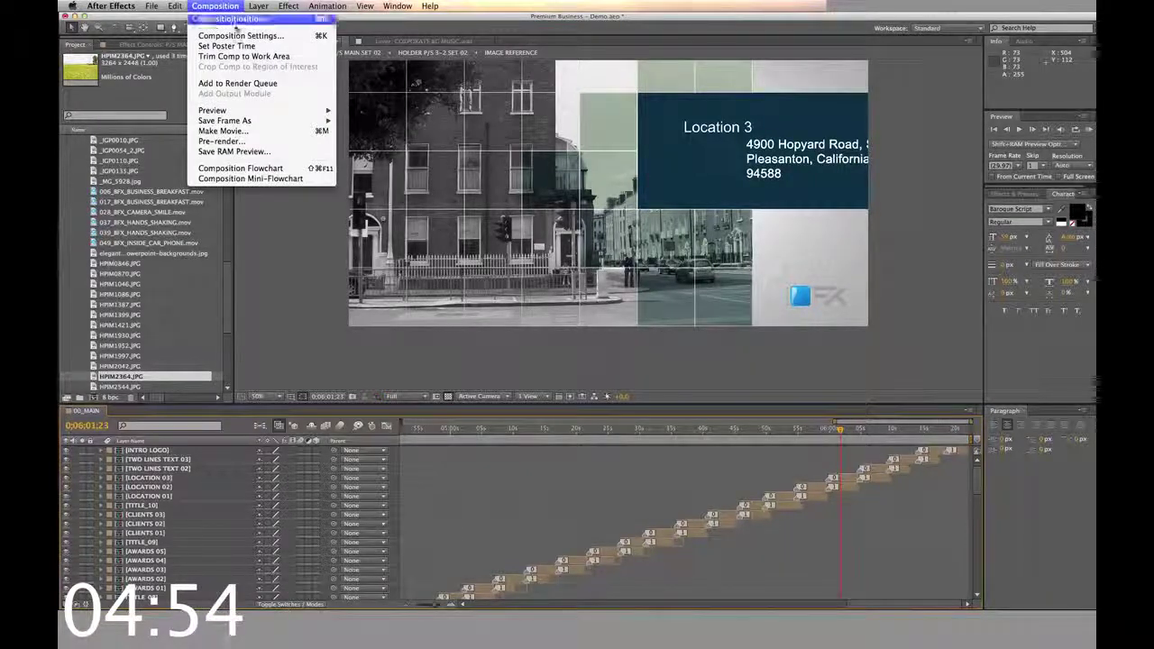
pyautogui.click(256, 84)
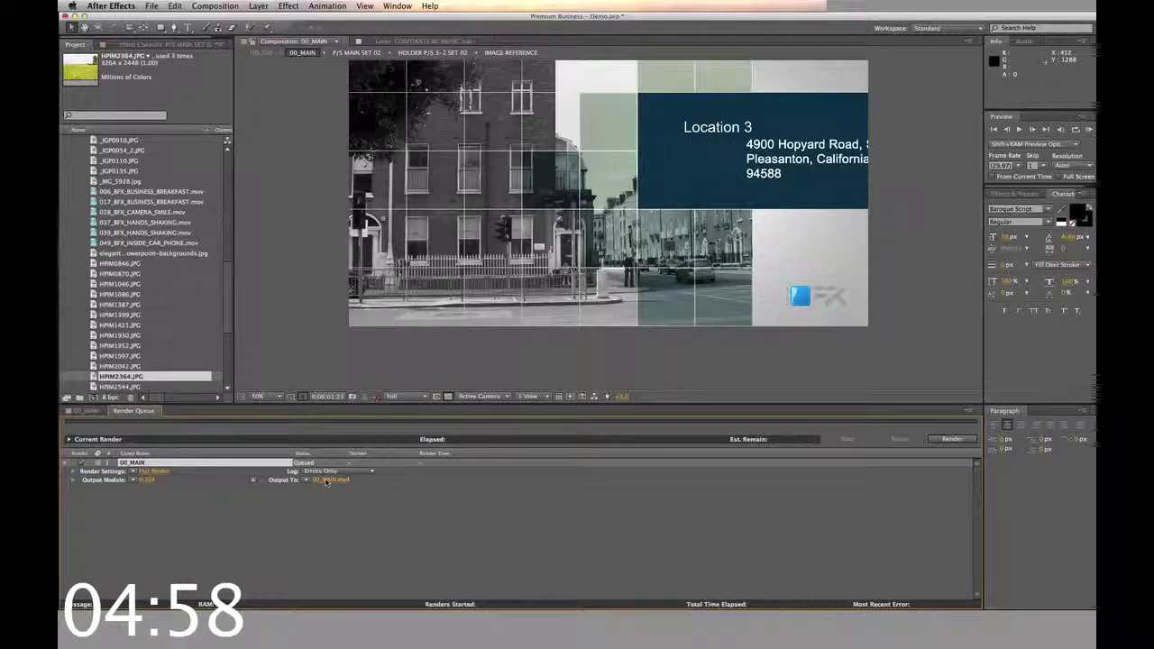
pyautogui.click(331, 480)
pyautogui.write('Premium Business Demo')
pyautogui.press('Return')
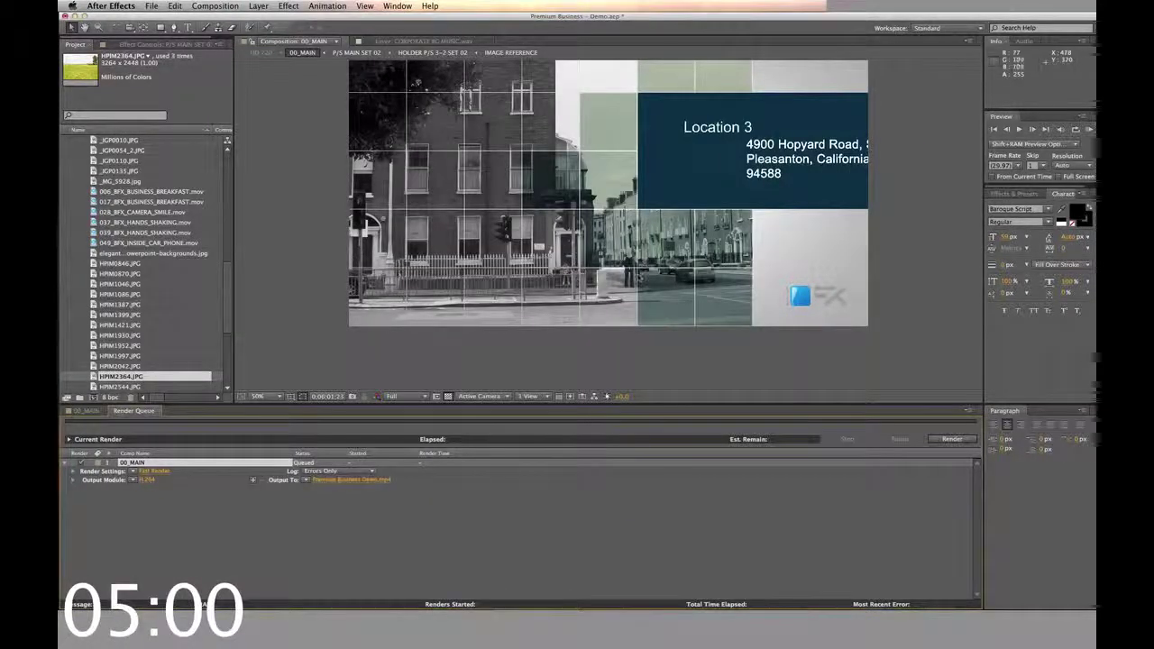
pyautogui.click(952, 440)
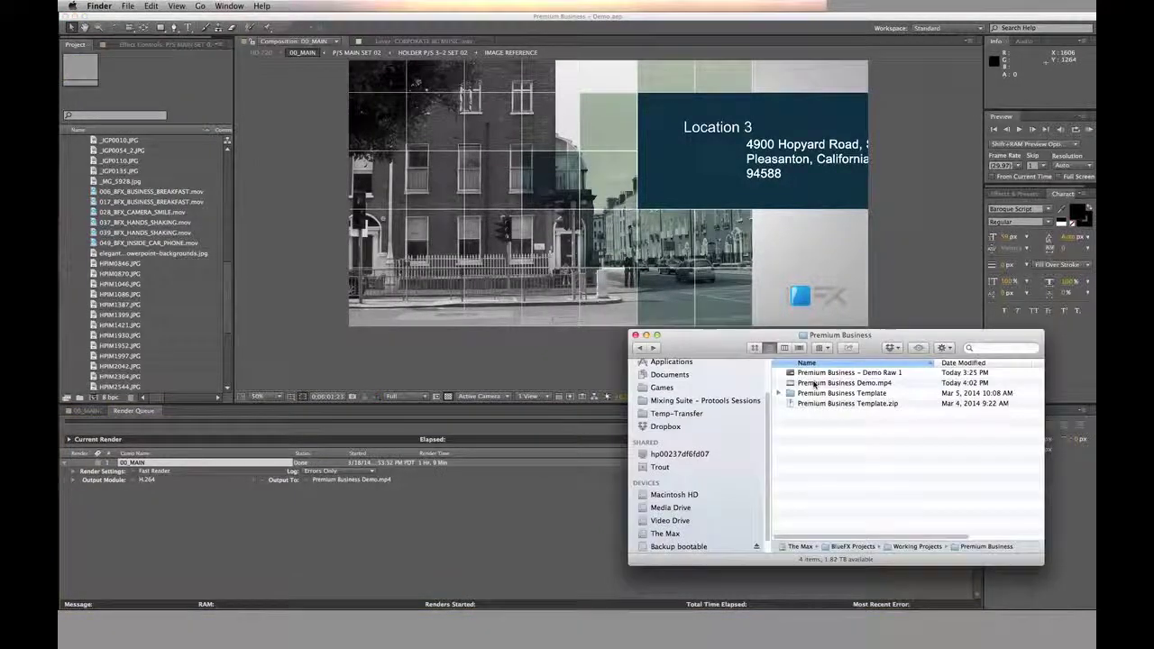
# Open the rendered Premium Business Demo.mp4 in QuickTime Player, play it and skip ahead to the location slides near the end.
pyautogui.doubleClick(815, 383)
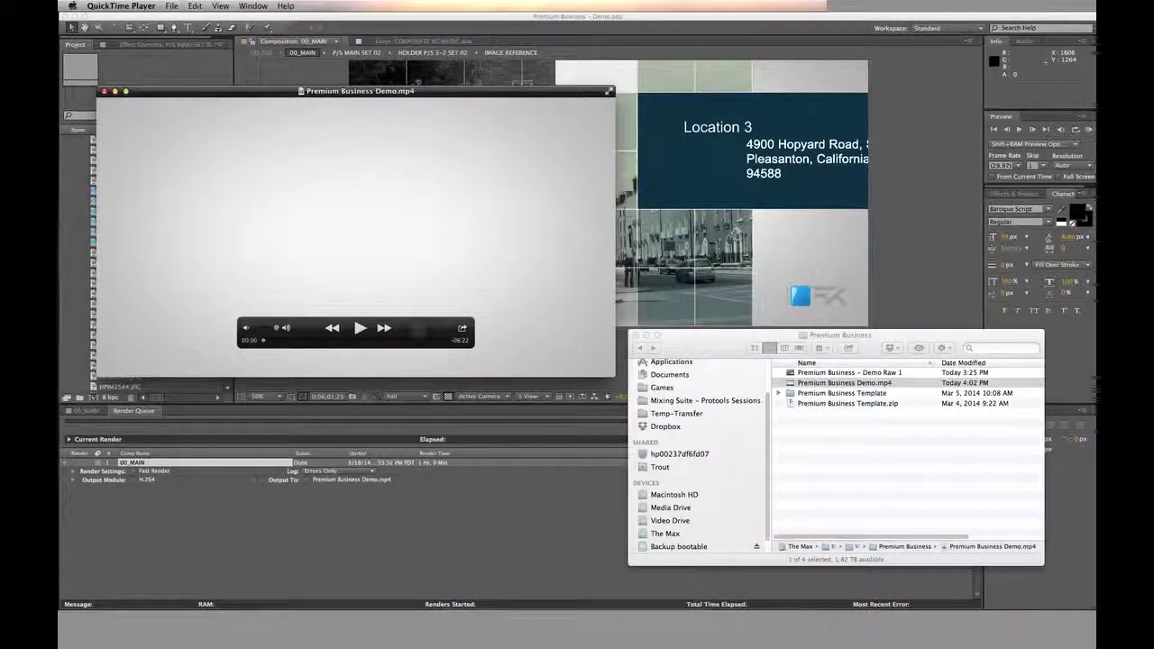
pyautogui.click(360, 328)
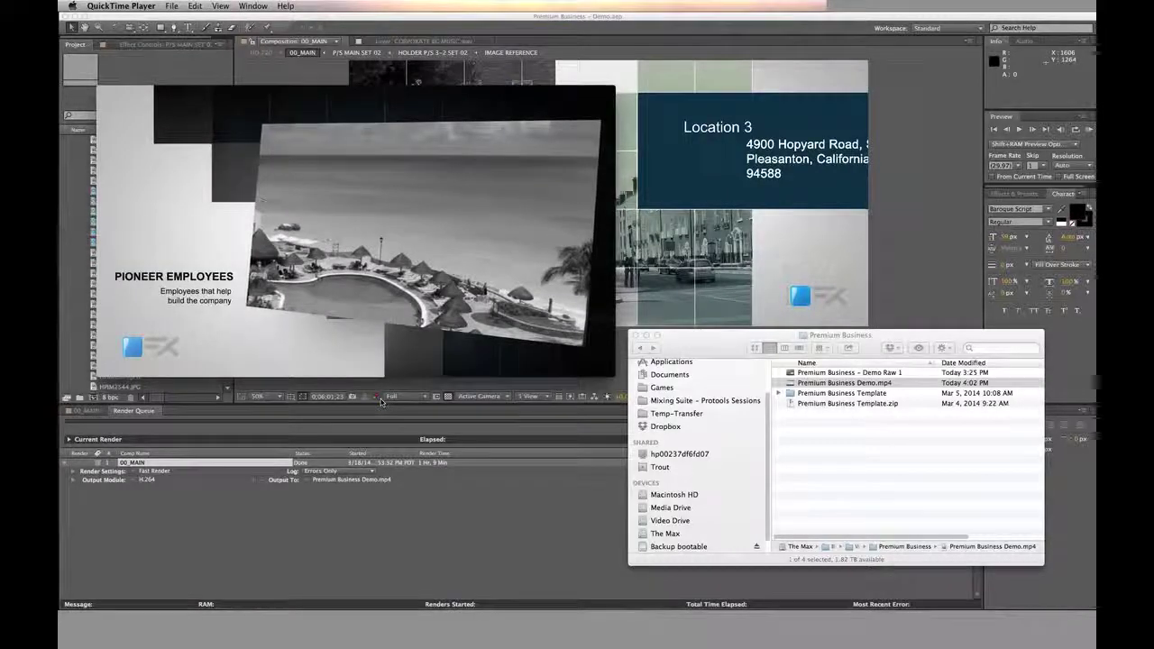
pyautogui.moveTo(365, 352)
pyautogui.moveTo(300, 341); pyautogui.dragTo(436, 346)
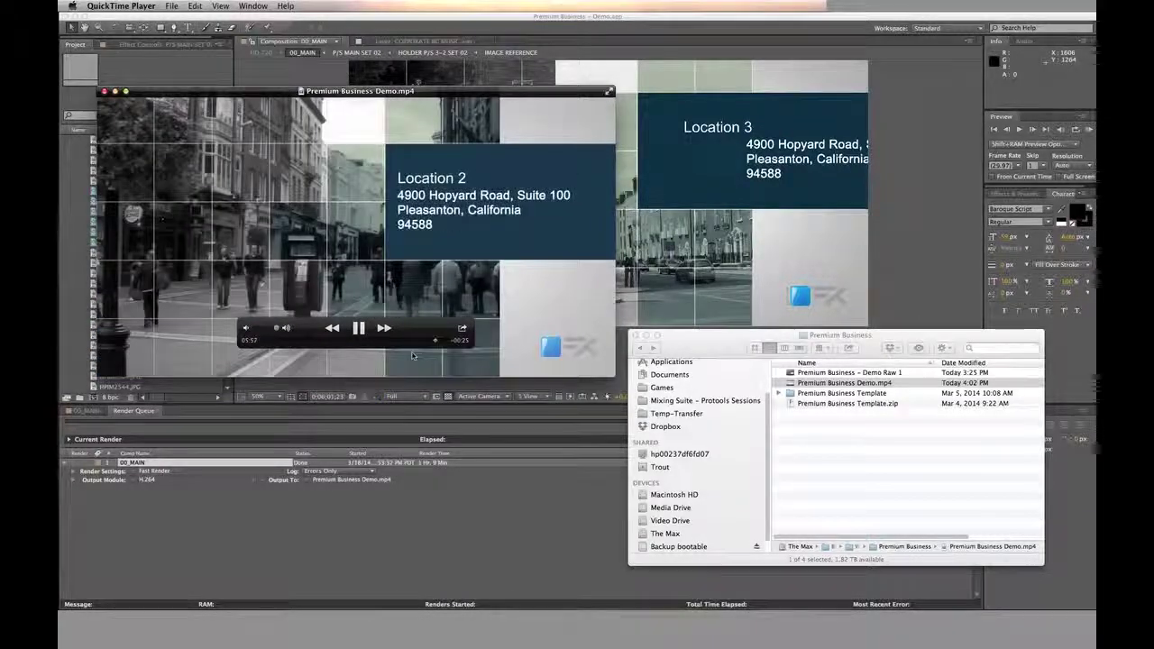